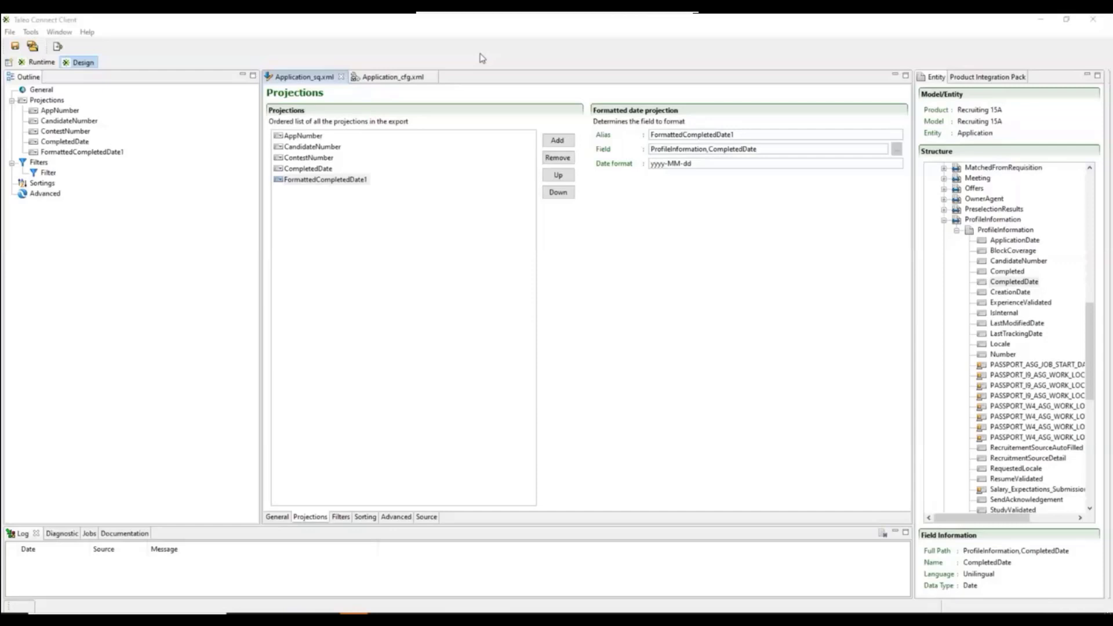
Review the alias and field of the AppNumber, CandidateNumber, ContestNumber and CompletedDate projections.
left_click(652, 209)
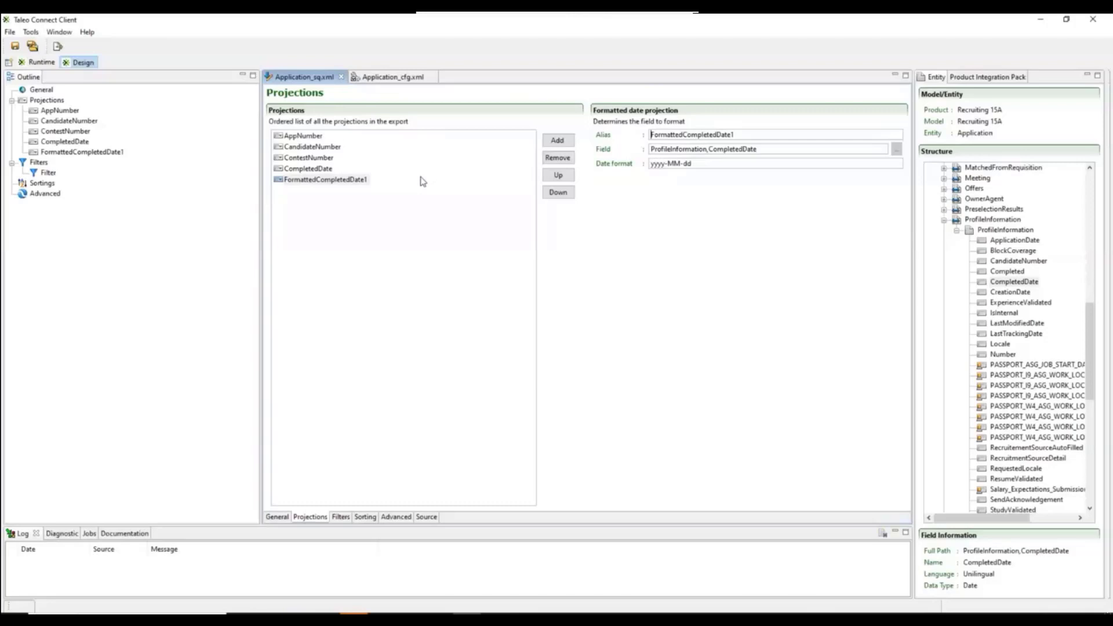
left_click(304, 137)
left_click(313, 150)
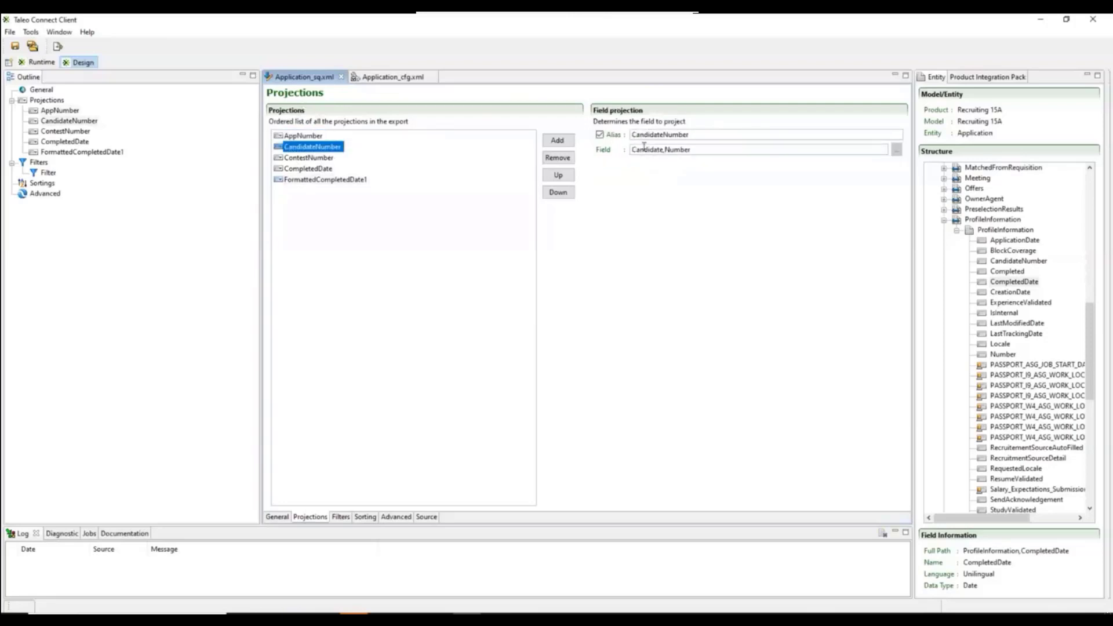
left_click(317, 158)
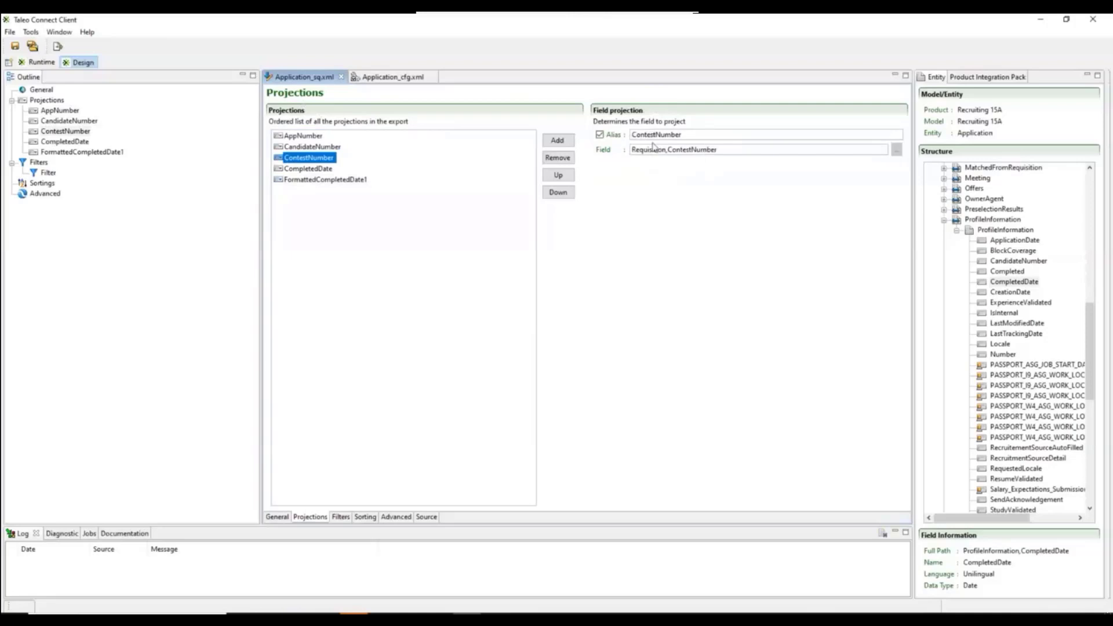
left_click(305, 169)
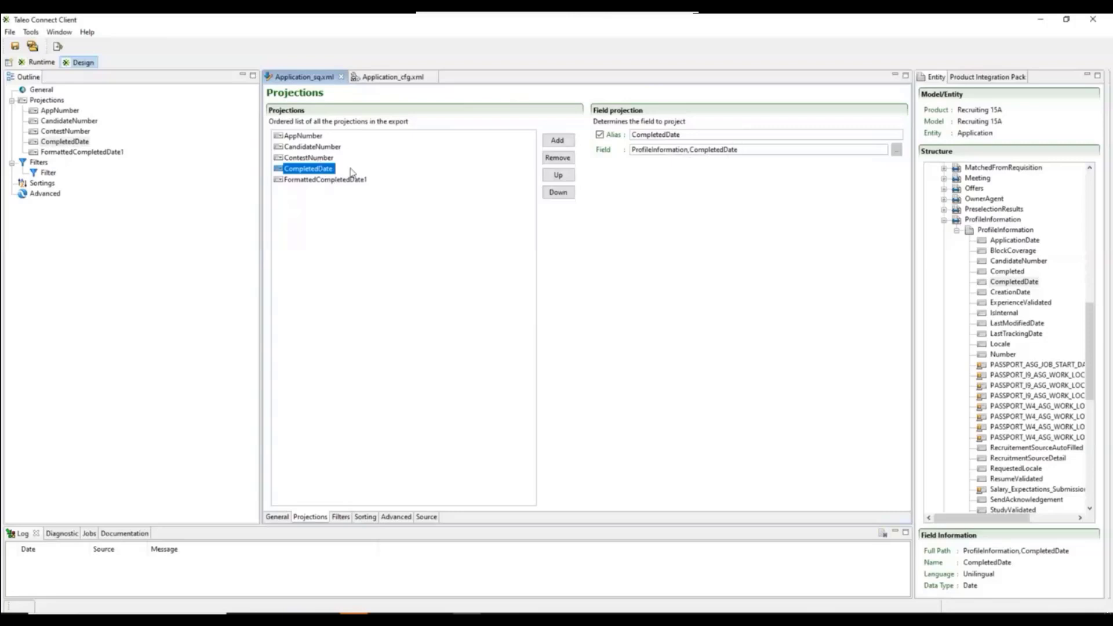
left_click(388, 77)
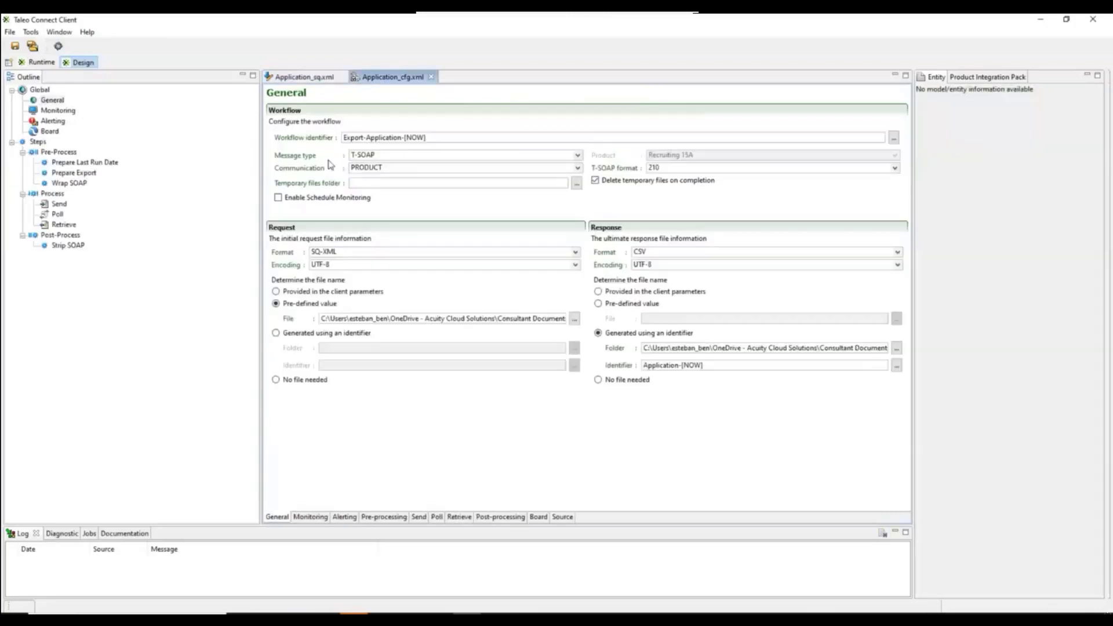
Set the date format of the FormattedCompletedDate1 projection in Application_sq.xml to "HH12:MI AM FMMonth DD,yyyy" and save the query.
left_click(307, 77)
left_click(326, 180)
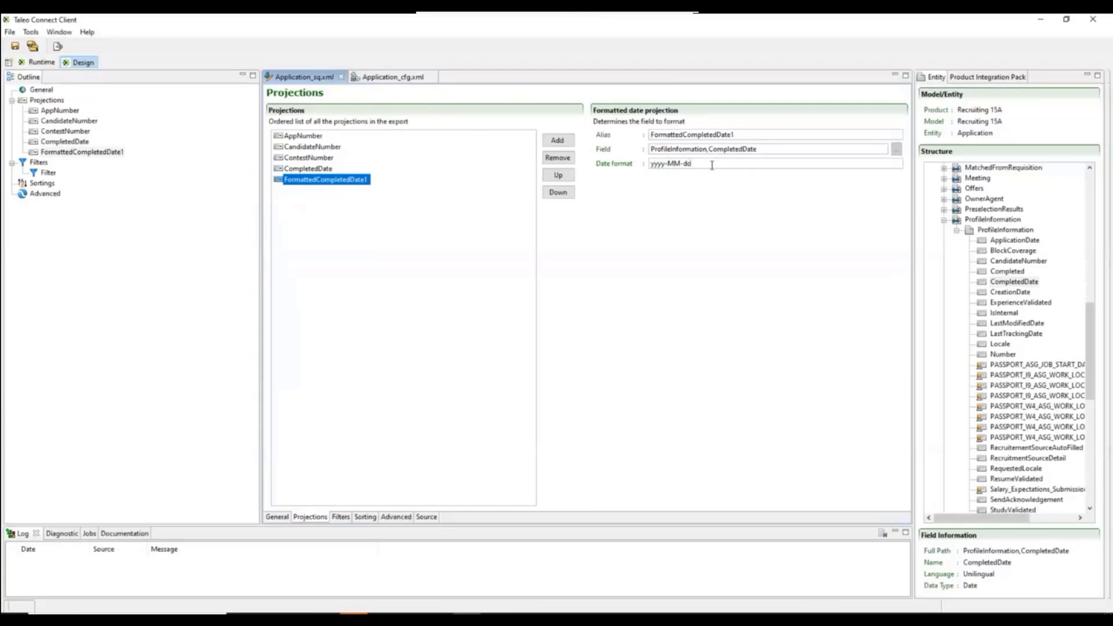
left_click_drag(655, 164, 702, 166)
left_click(650, 166)
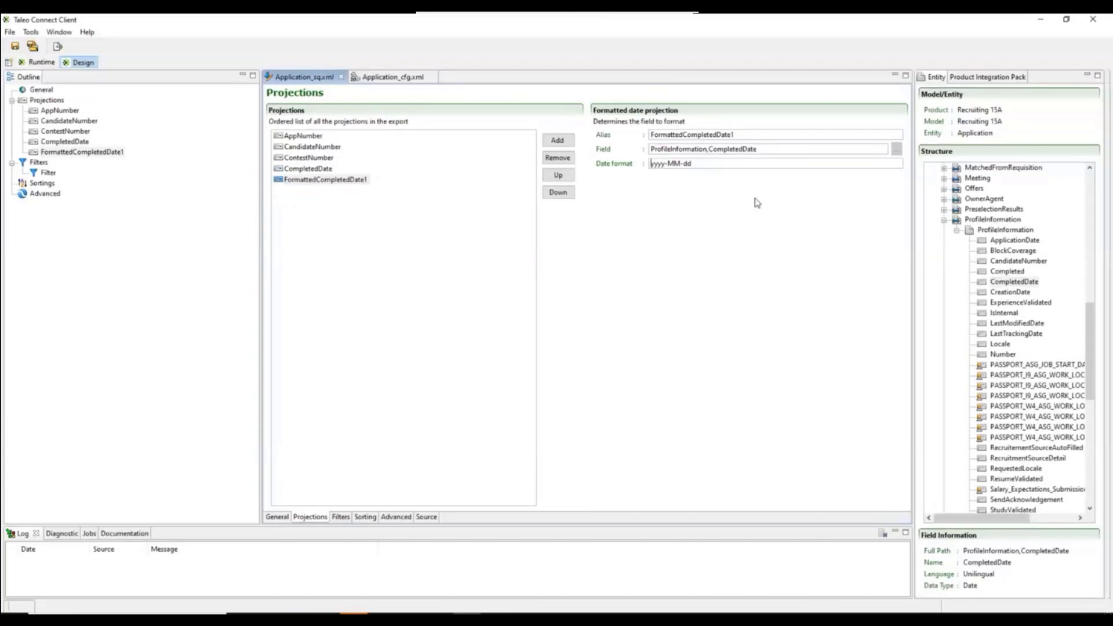
type("HH12")
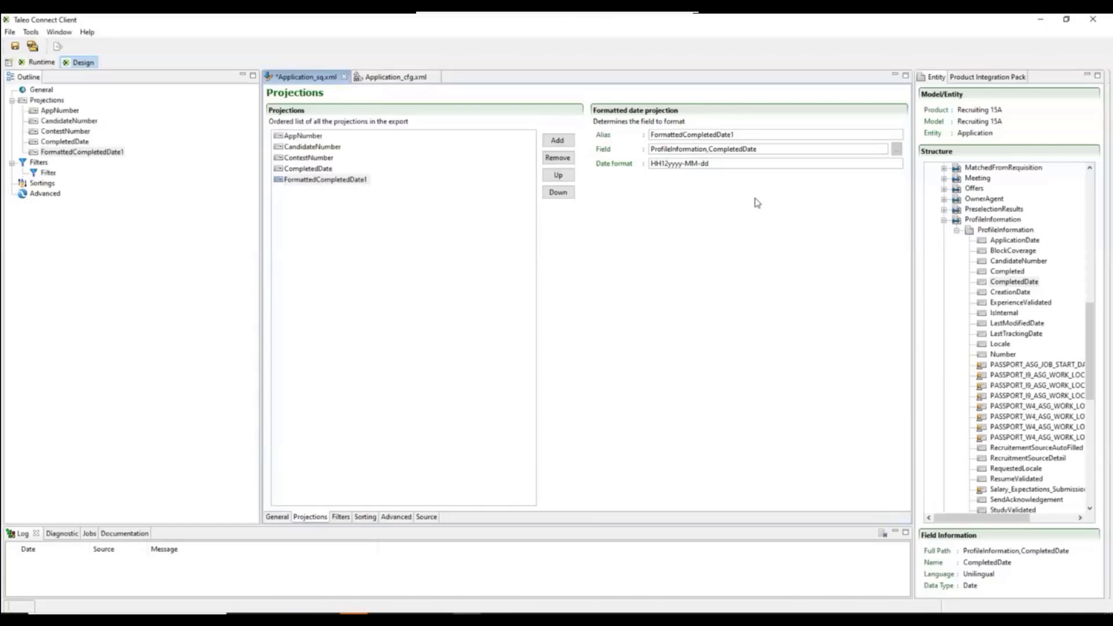
type("-")
type("MI")
type(" AM")
type("FM")
type("MO")
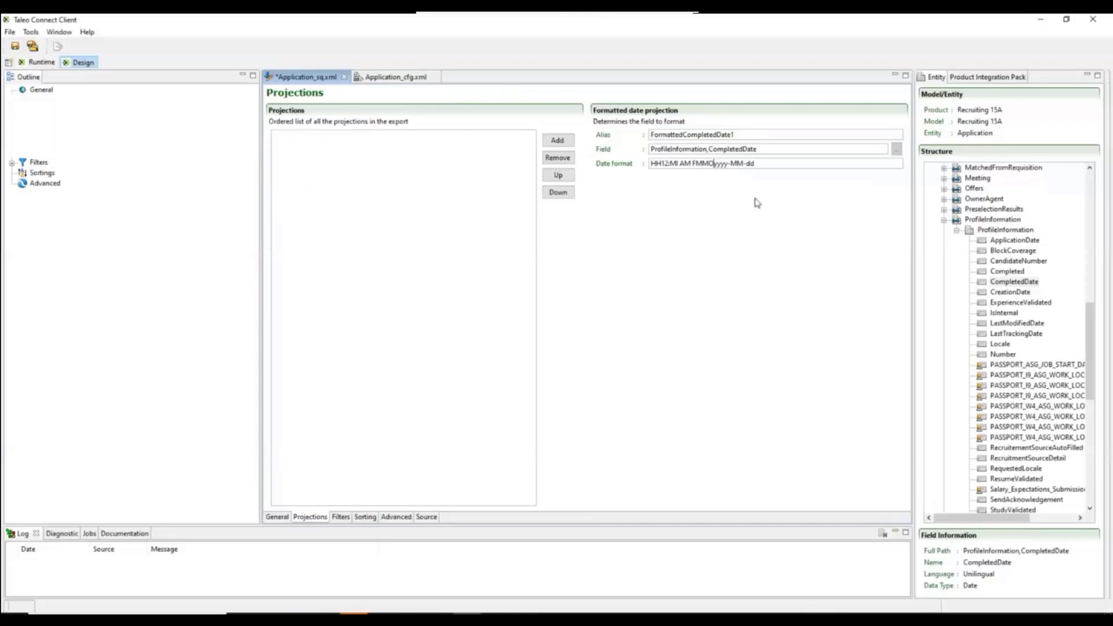
type("nth")
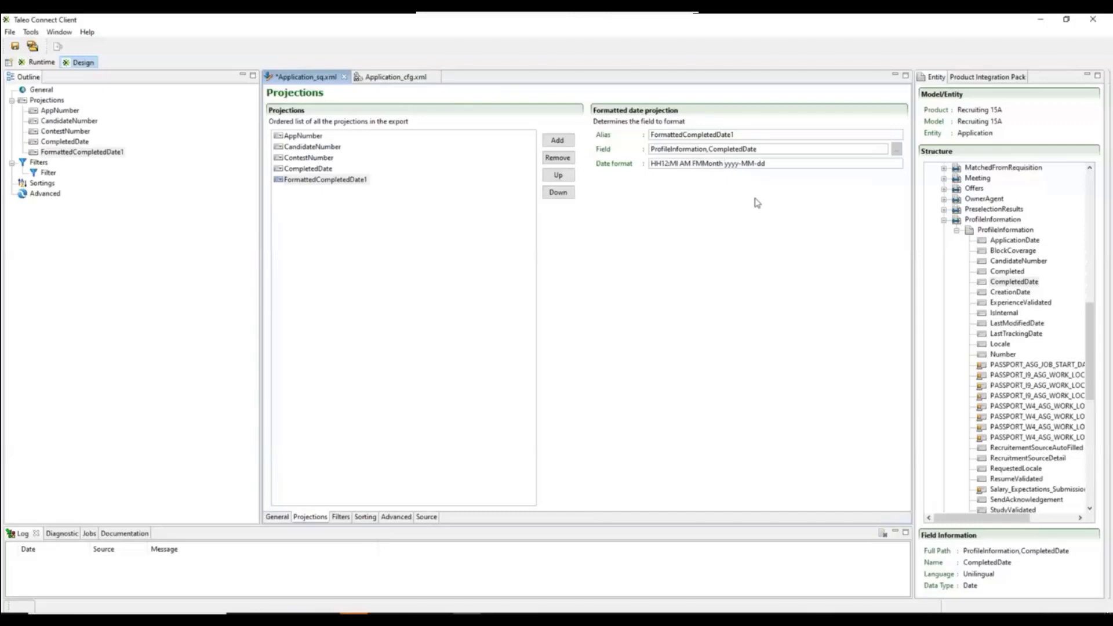
type("DD,")
left_click_drag(787, 164, 749, 163)
key("BackSpace")
left_click(16, 47)
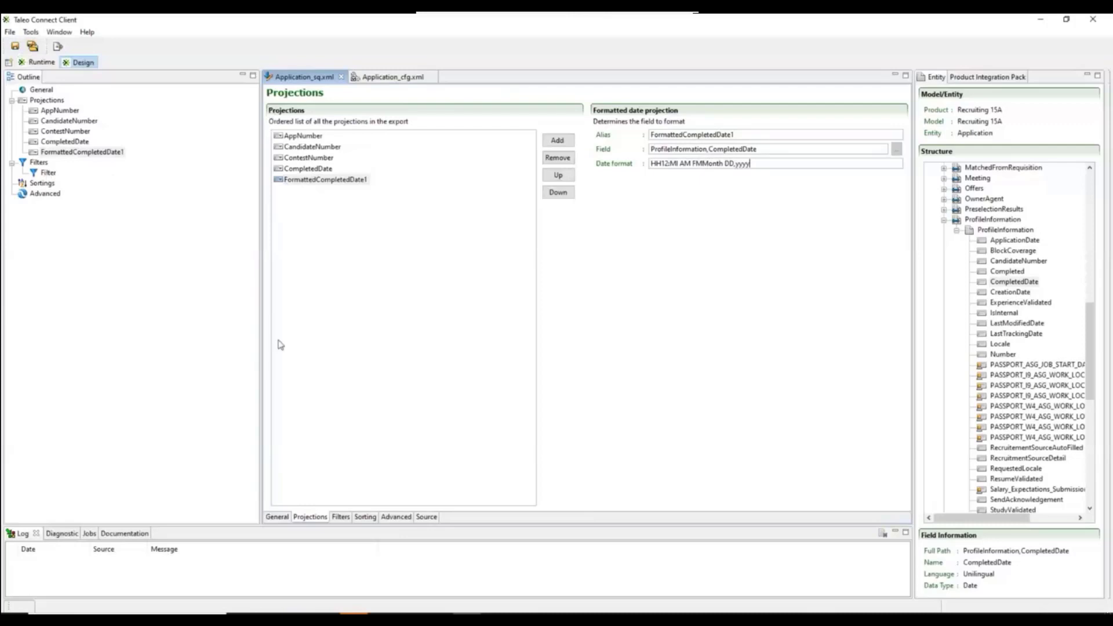
Check the export's Last Run Date filter and the date stored in Application.lrd in Notepad++.
left_click(49, 173)
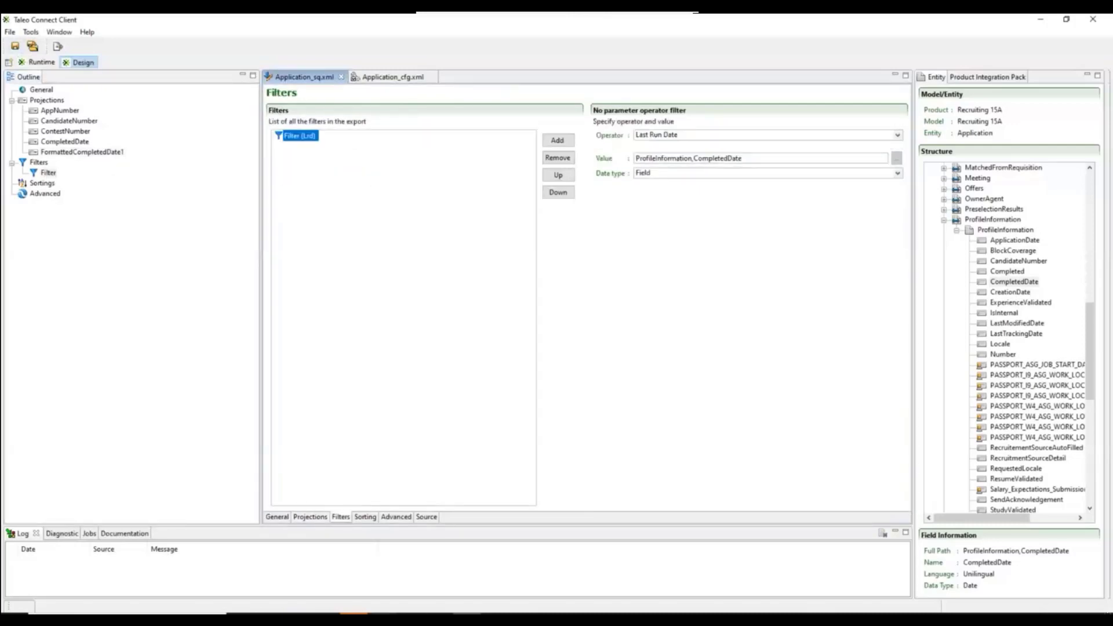
left_click(468, 618)
left_click(401, 135)
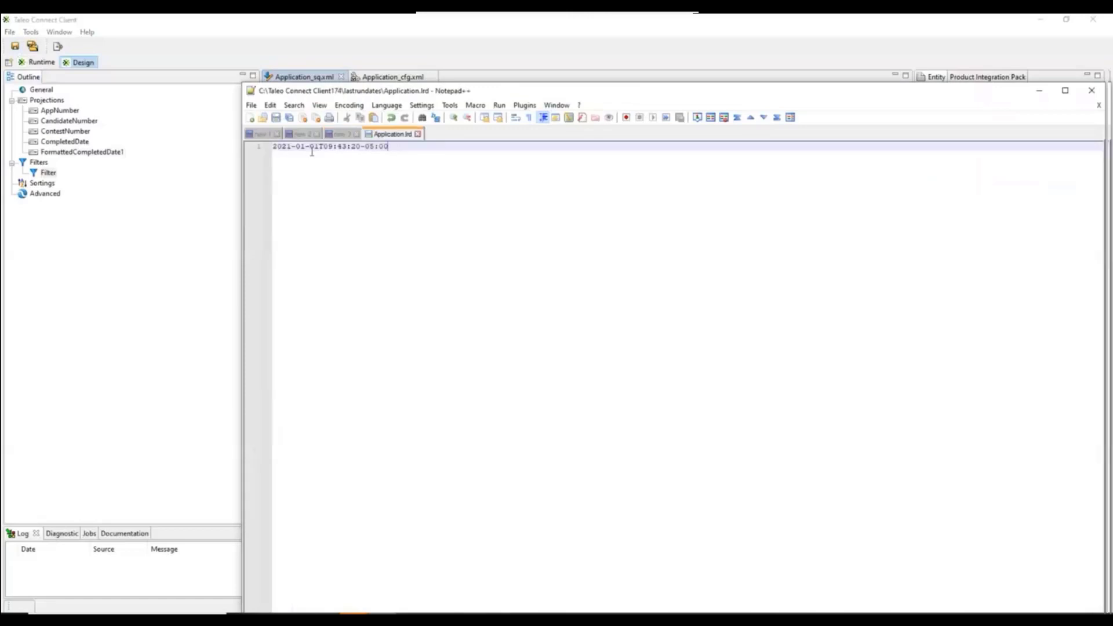
Run the Application_cfg.xml export in Taleo Connect Client and open the newest CSV from the Application folder in Notepad++.
left_click(410, 53)
left_click(400, 76)
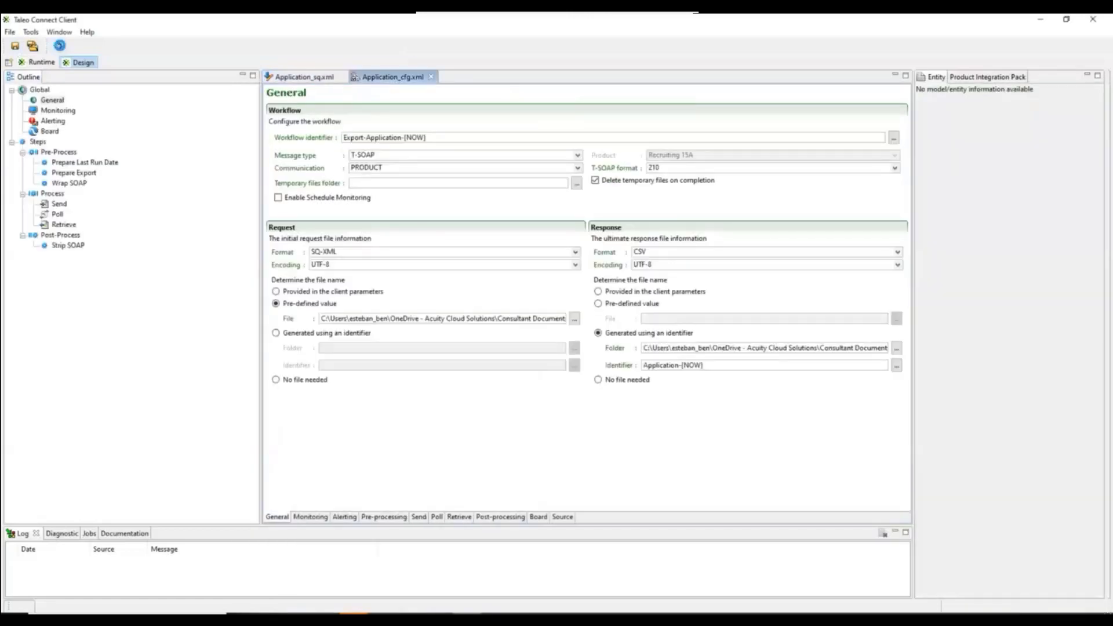
left_click(59, 45)
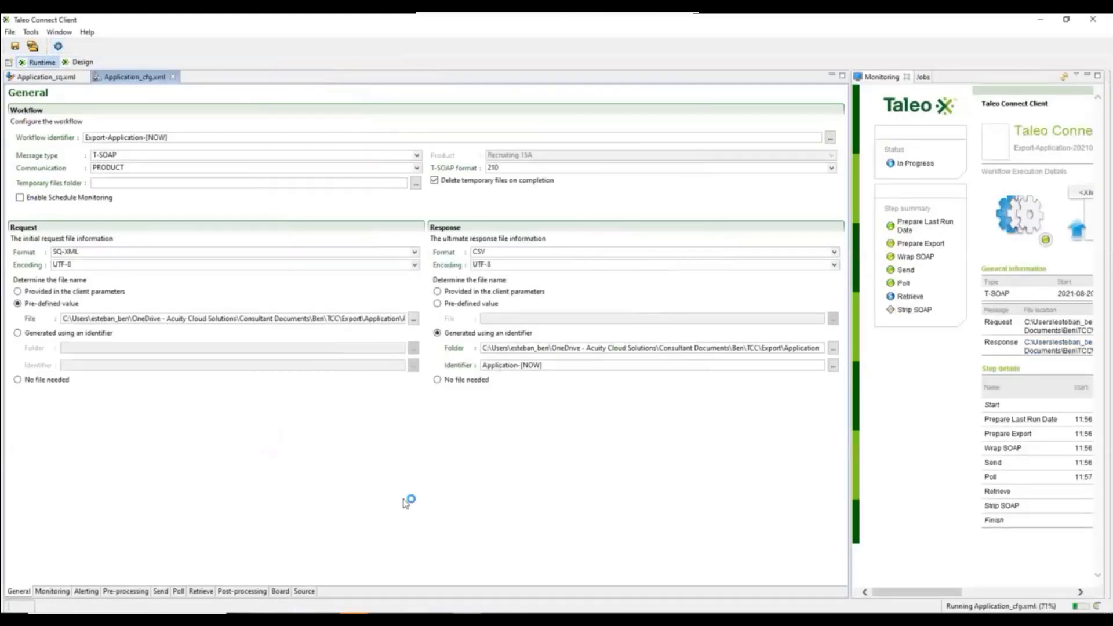
mouse_move(350, 615)
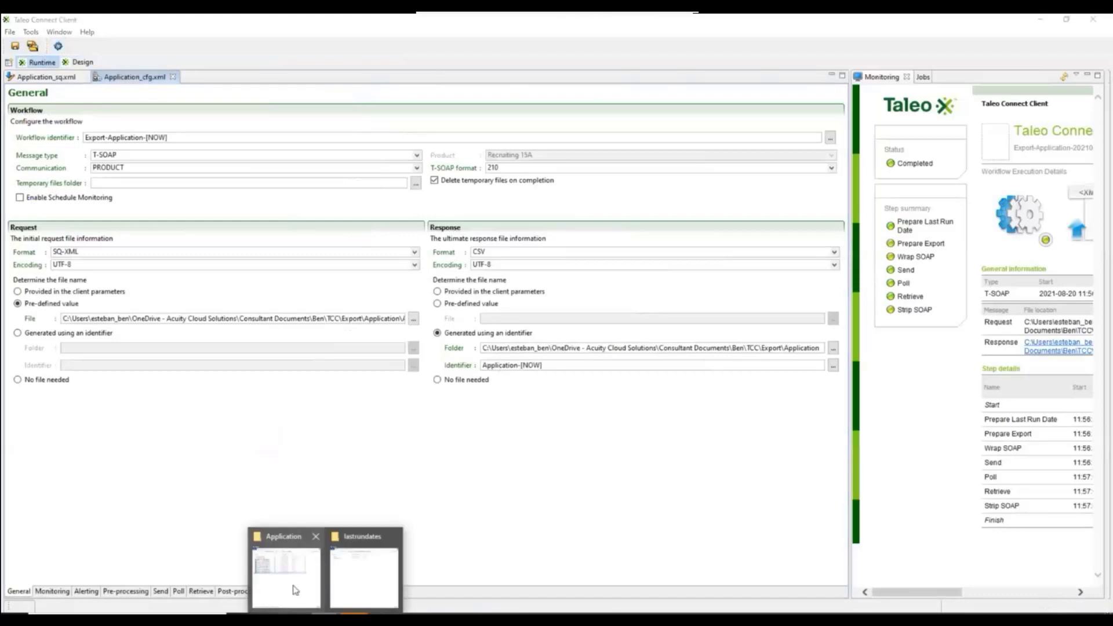
left_click(296, 591)
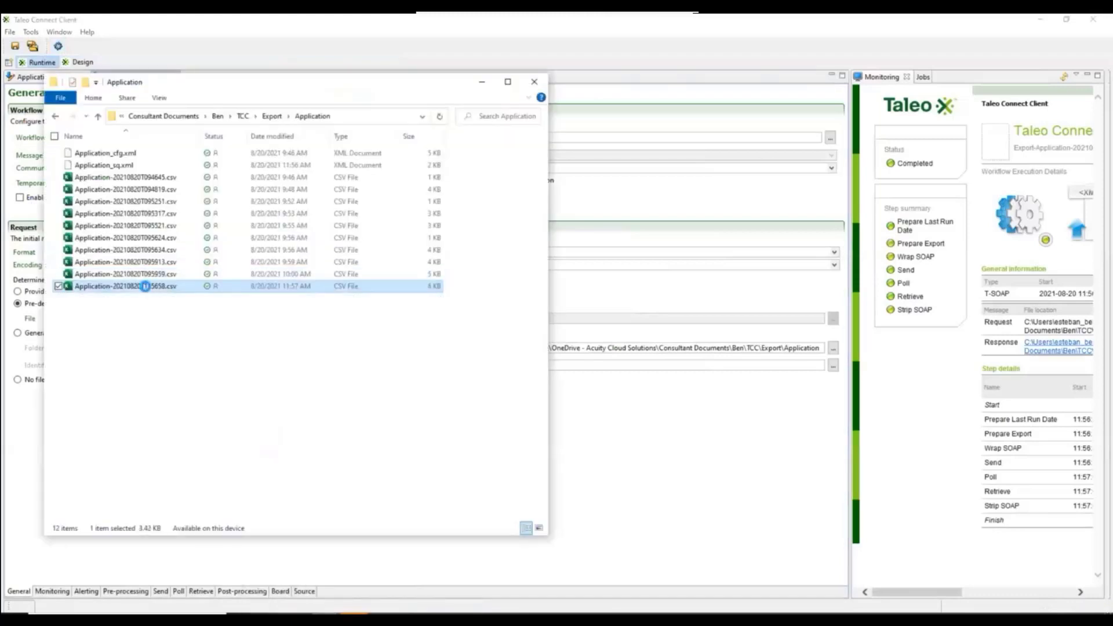
right_click(146, 288)
left_click(96, 430)
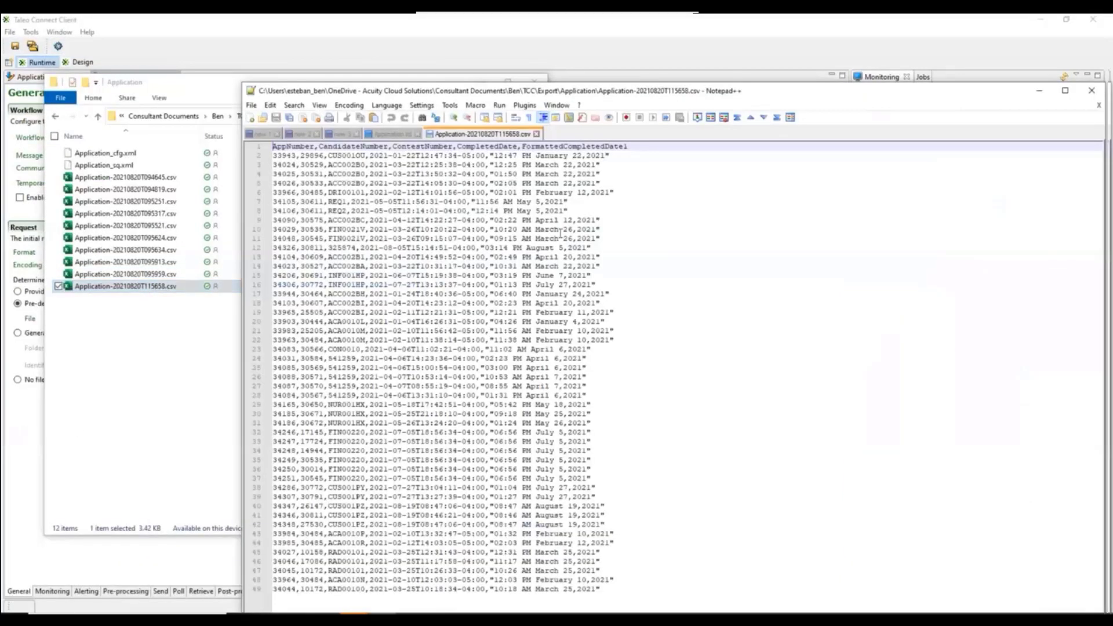
Compare the CompletedDate values, including their time zone offsets, with the FormattedCompletedDate1 values in the exported CSV.
left_click(693, 229)
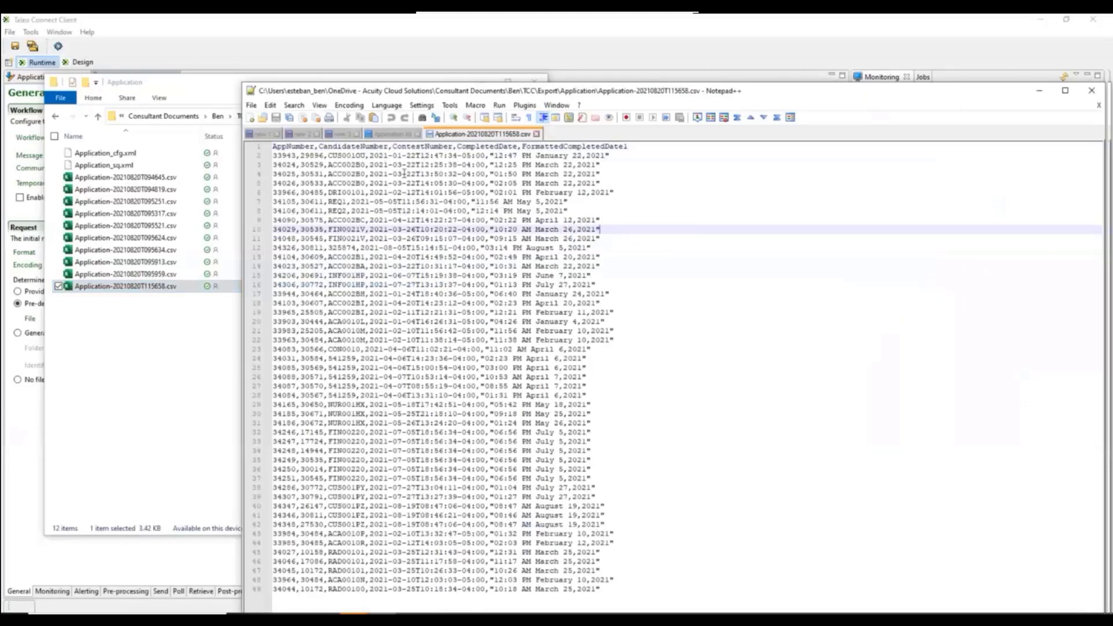
left_click_drag(369, 155, 486, 155)
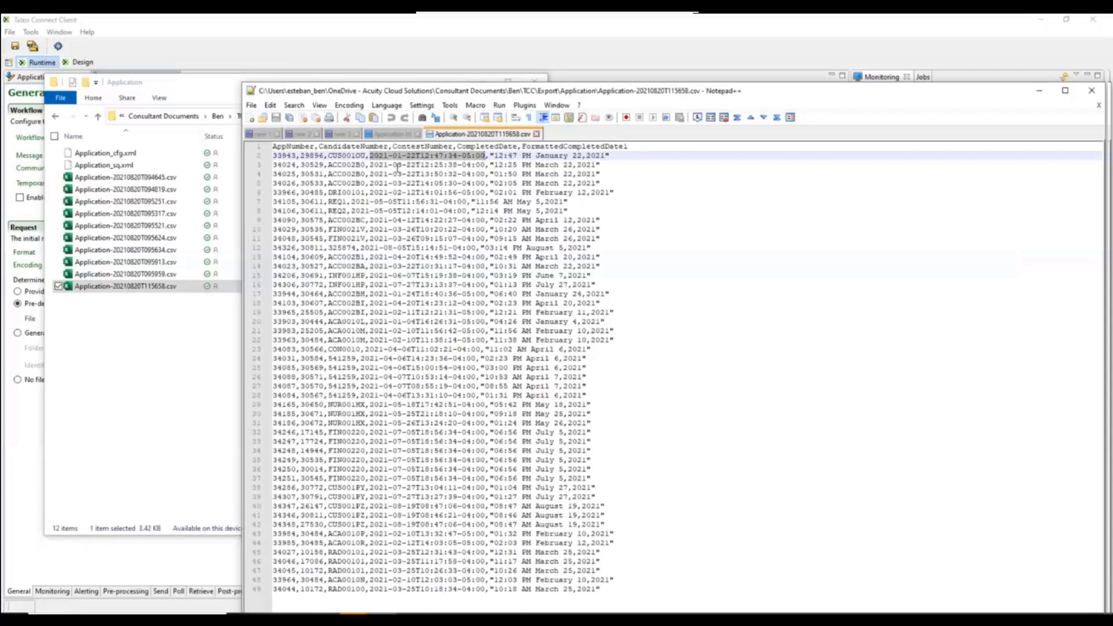
left_click_drag(393, 165, 417, 166)
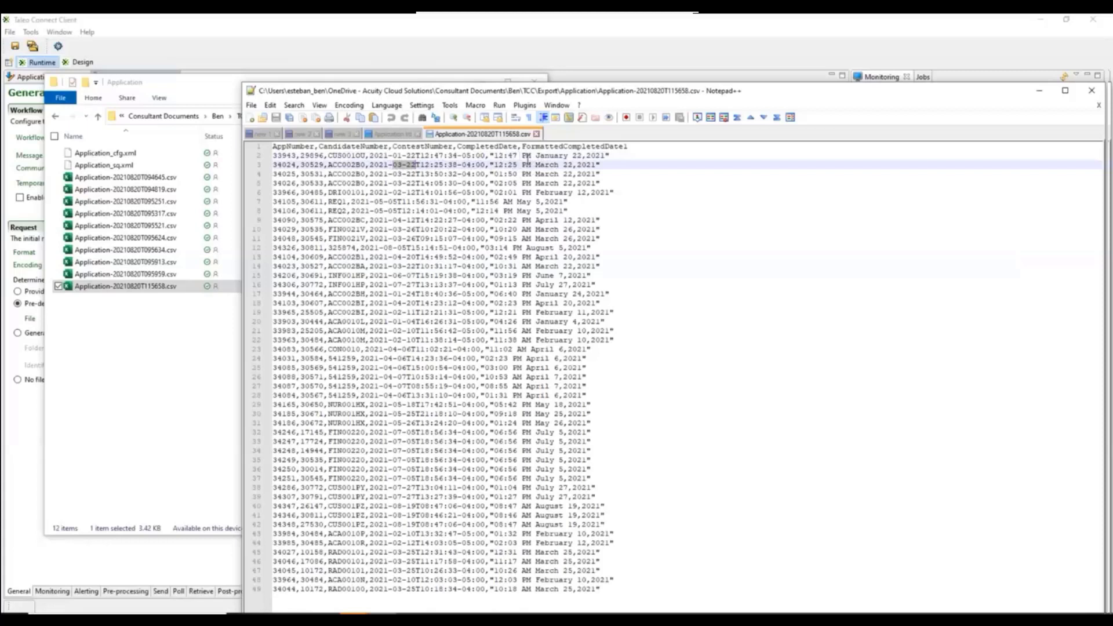
left_click(535, 155)
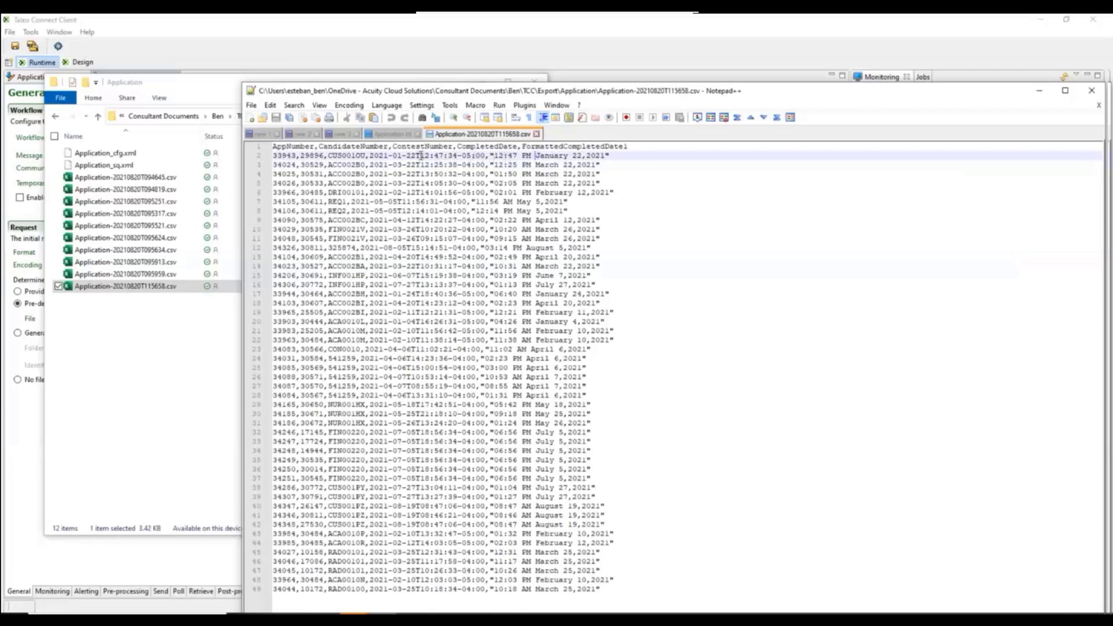
left_click_drag(485, 155, 458, 156)
left_click(270, 43)
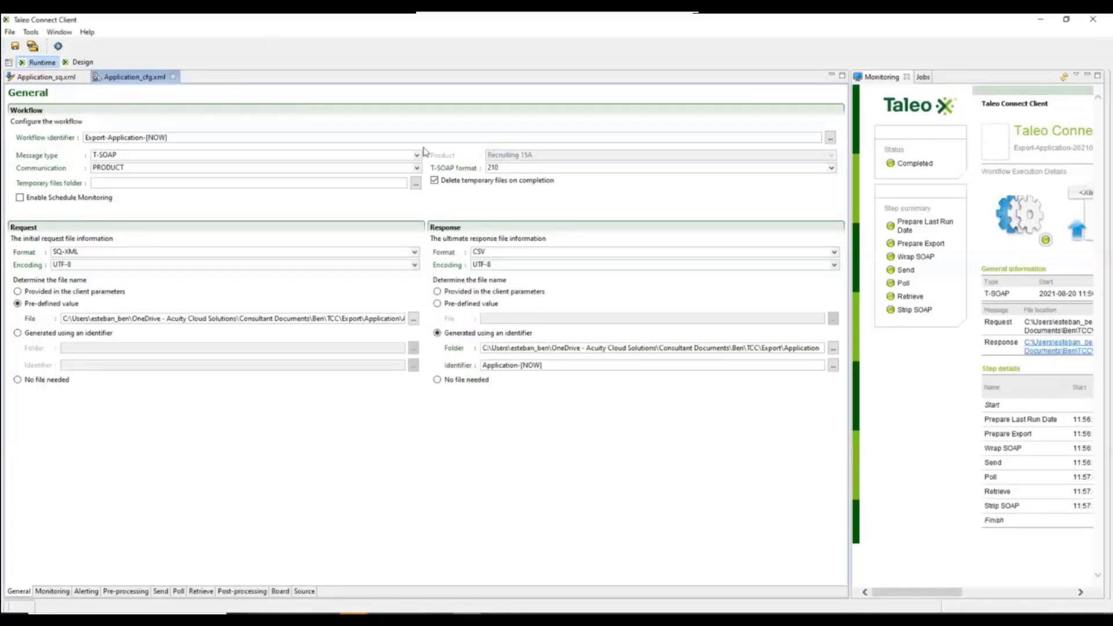
Recheck the date format of the FormattedCompletedDate1 projection in Application_sq.xml against the exported CSV.
left_click(72, 77)
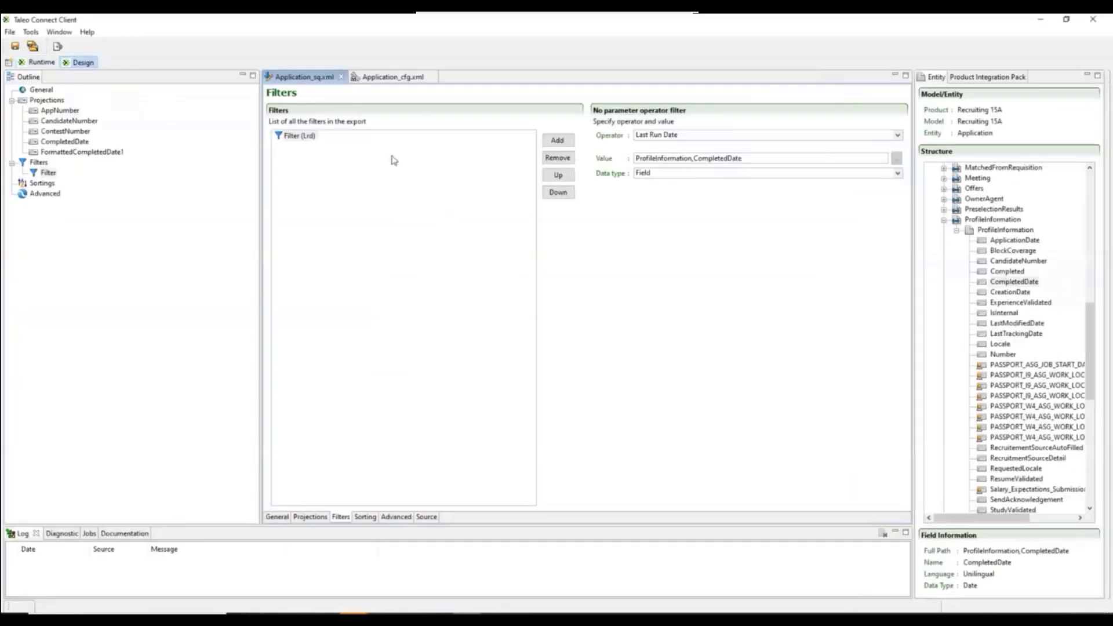
left_click(65, 152)
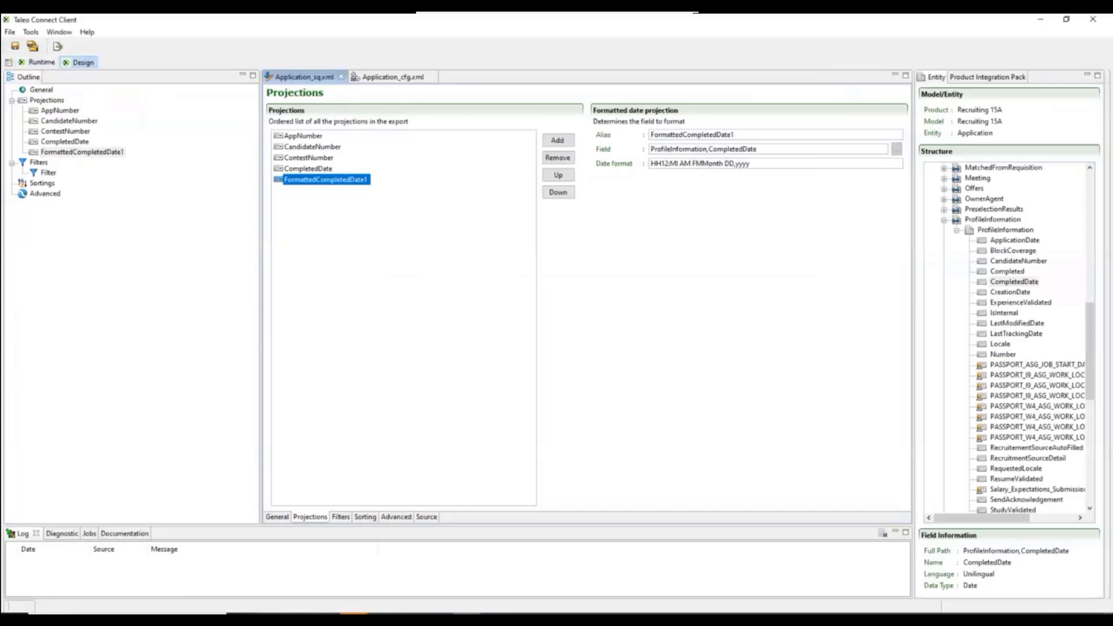
left_click(382, 620)
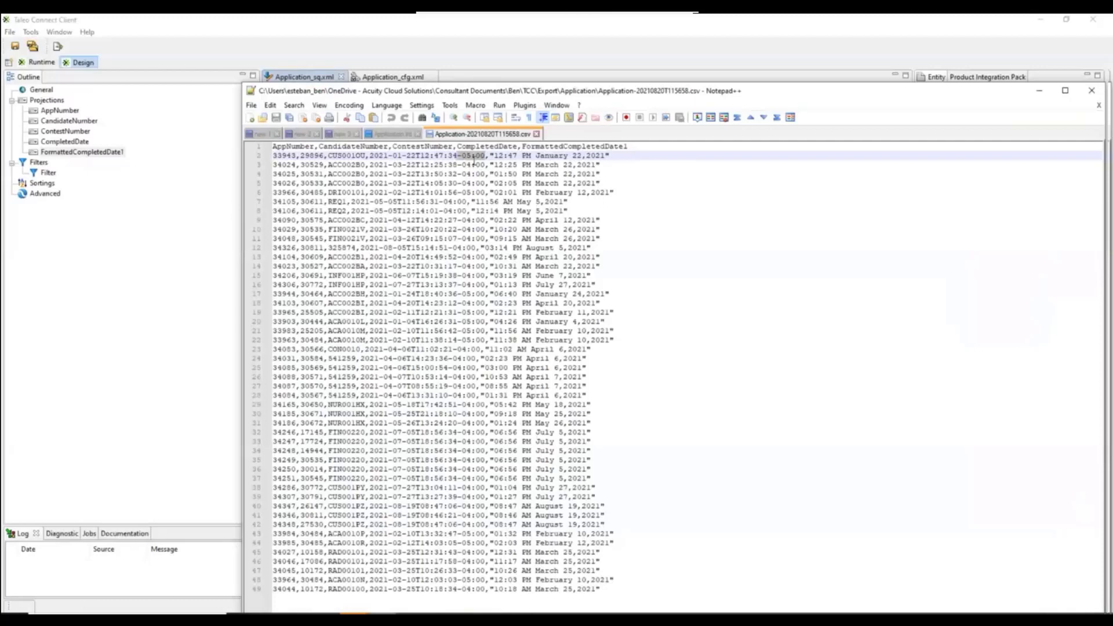
left_click(496, 64)
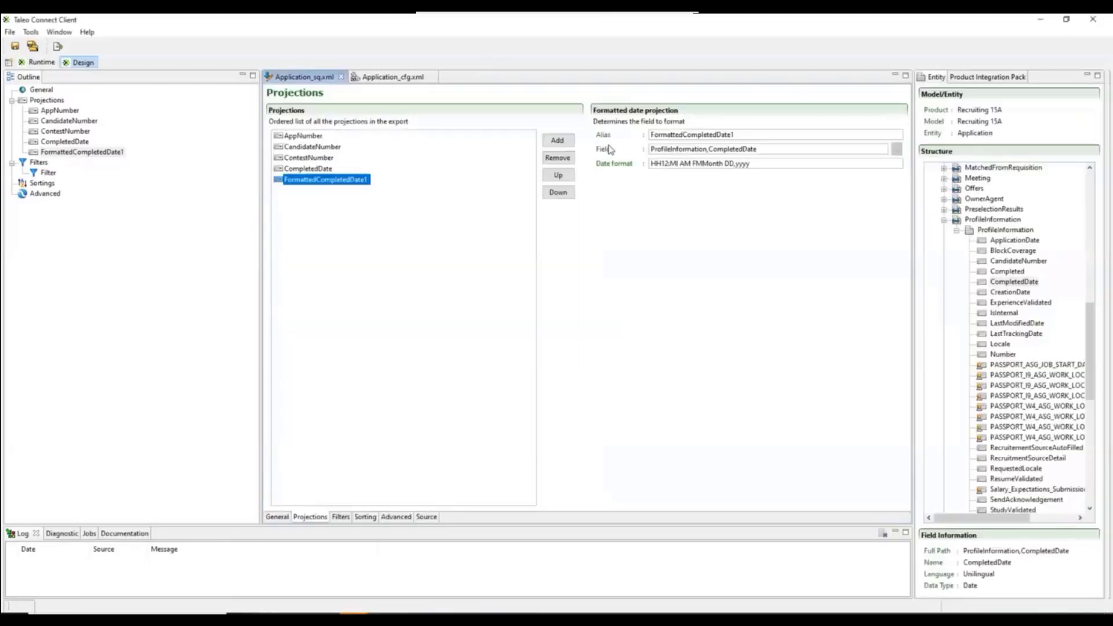
left_click(694, 164)
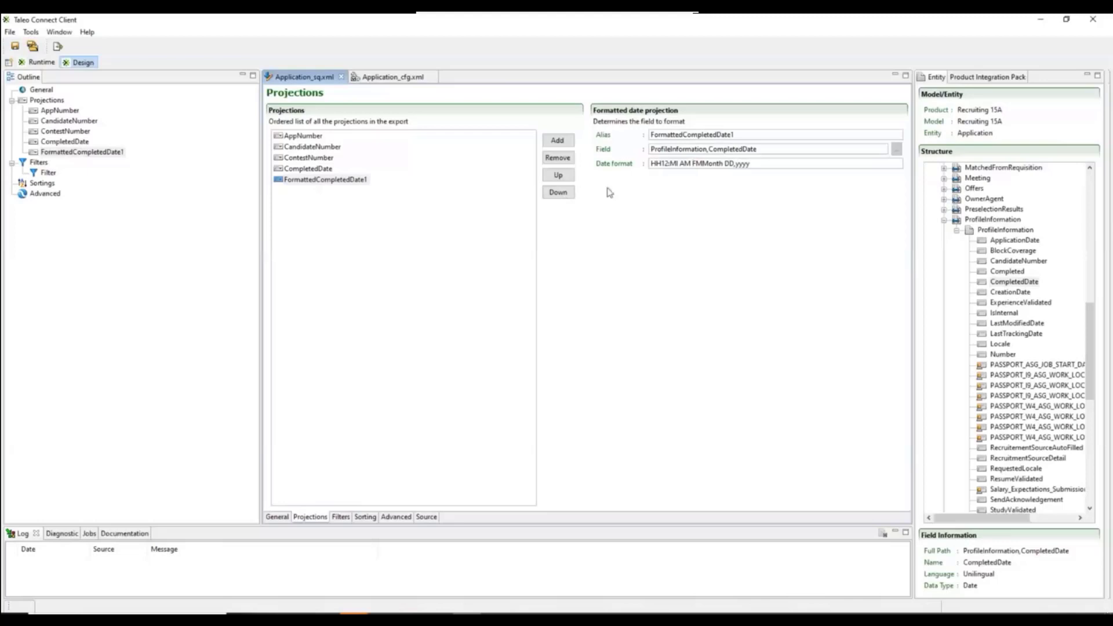
left_click(342, 182)
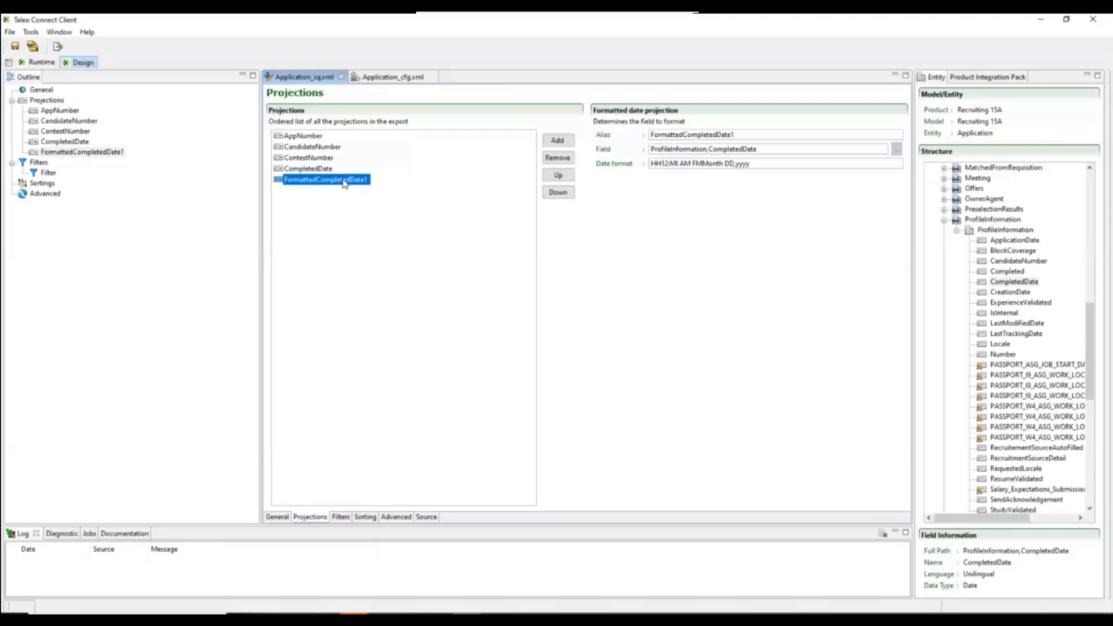
Switch to the draft query in Notepad++ and examine the FormattedDate2 projection's switchByCriterion skeleton with its evaluation and action placeholders.
left_click(387, 619)
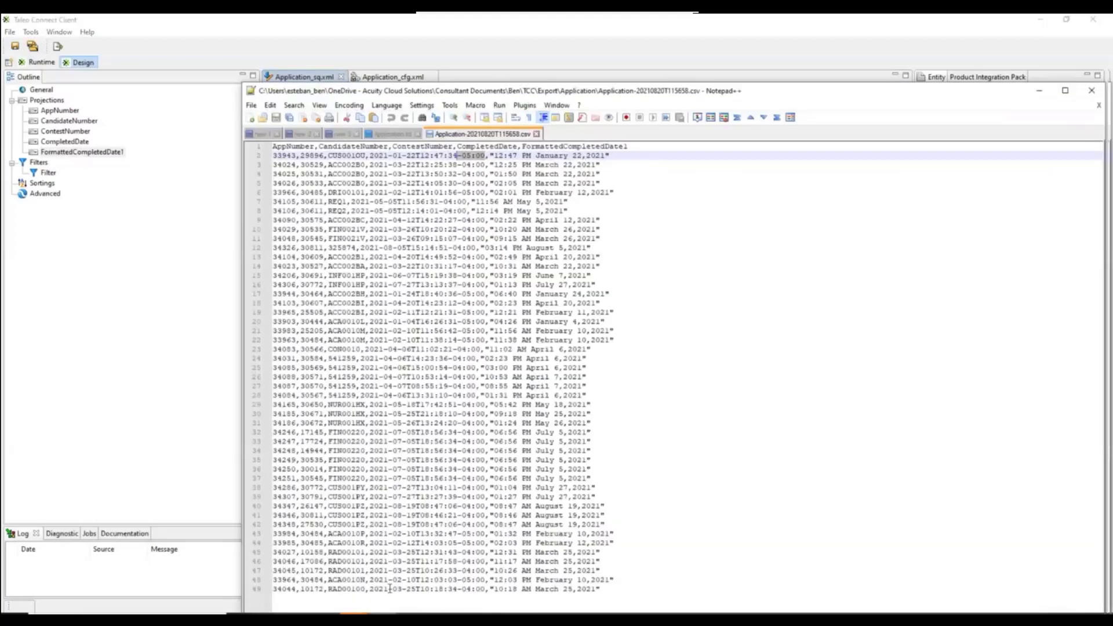
left_click(339, 134)
left_click(470, 239)
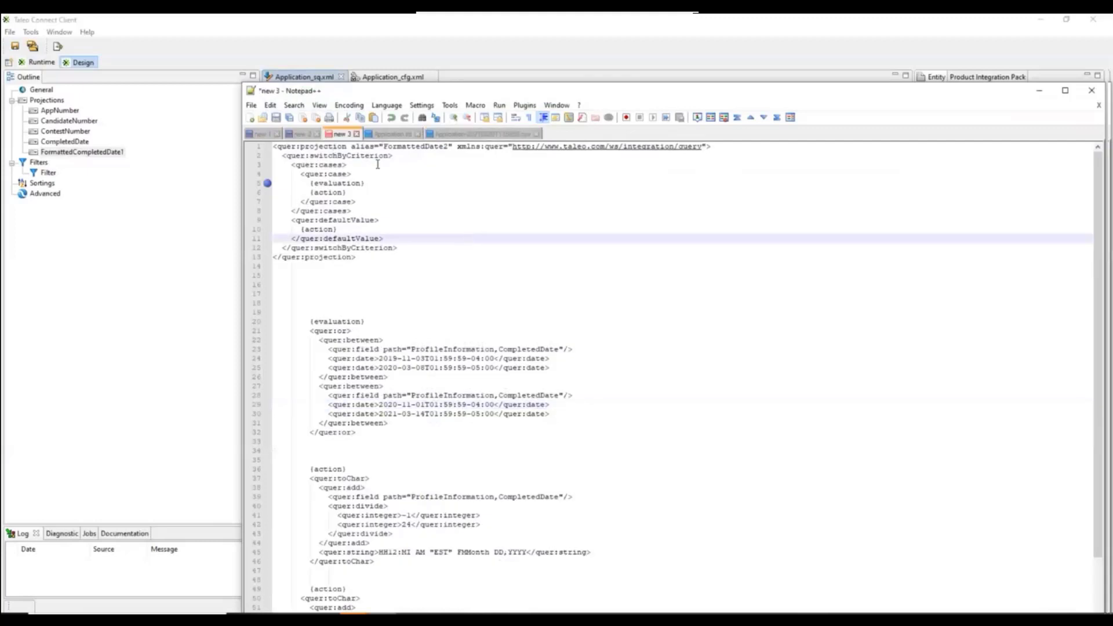
left_click(284, 154)
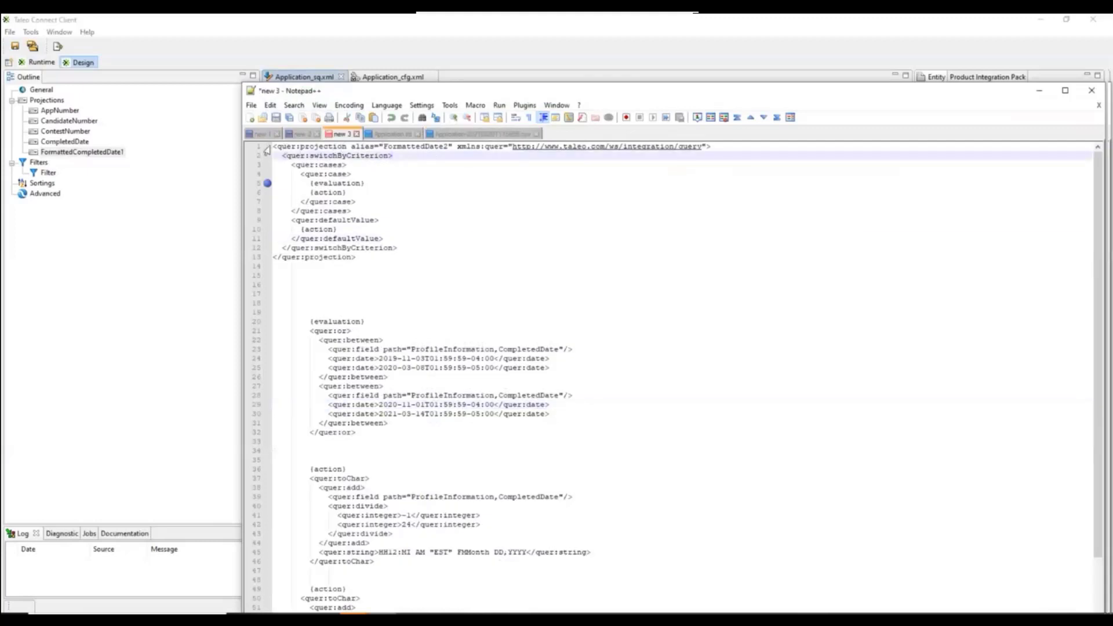
left_click_drag(273, 146, 370, 262)
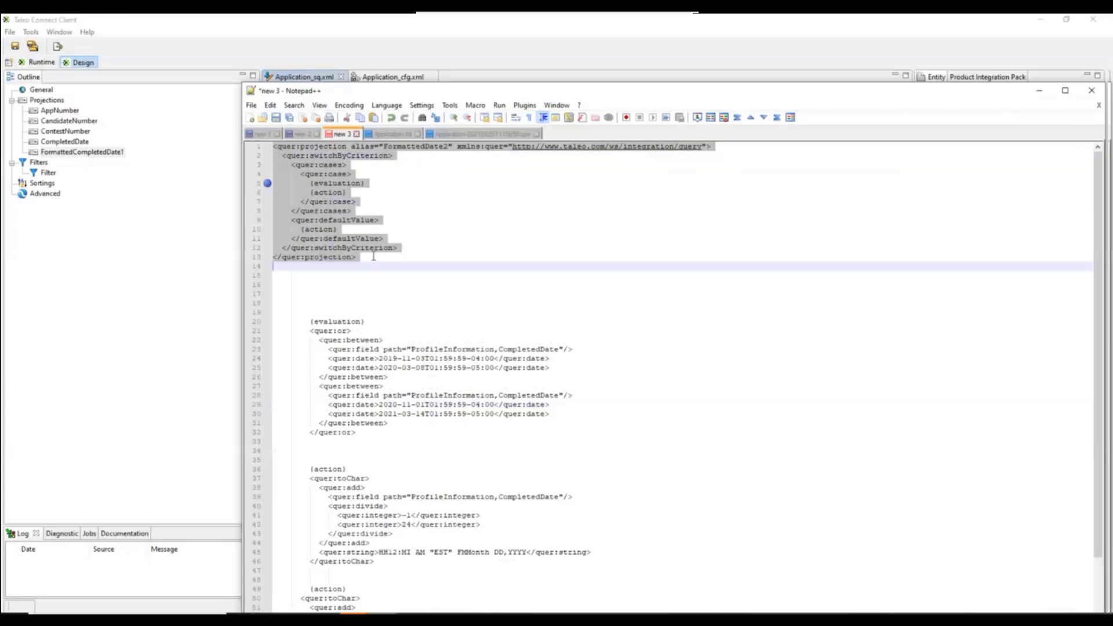
left_click(374, 258)
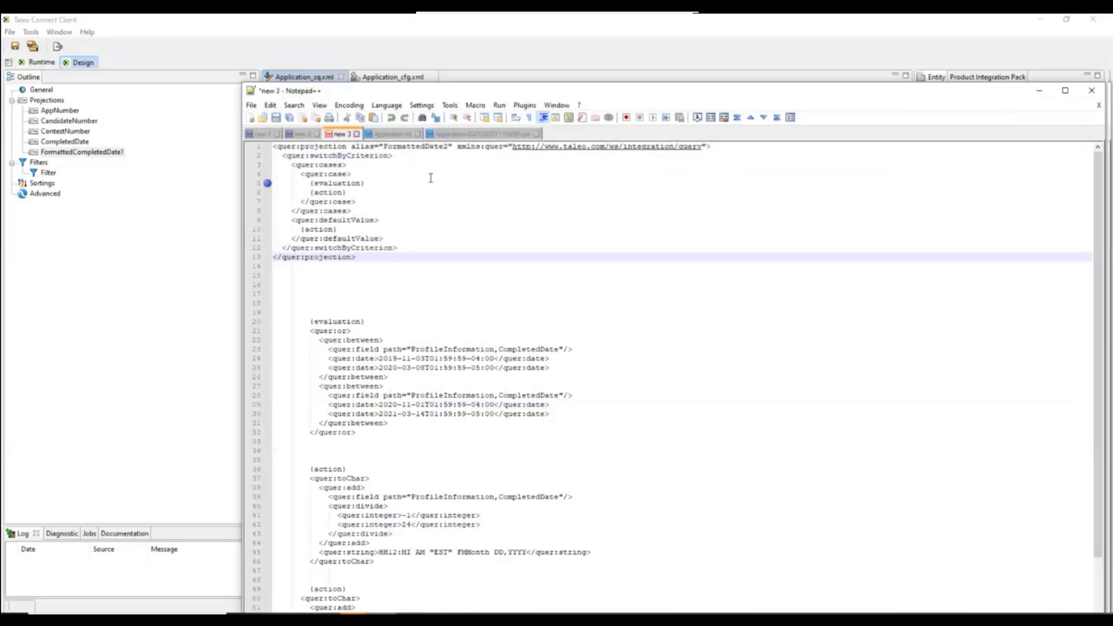
left_click(330, 165)
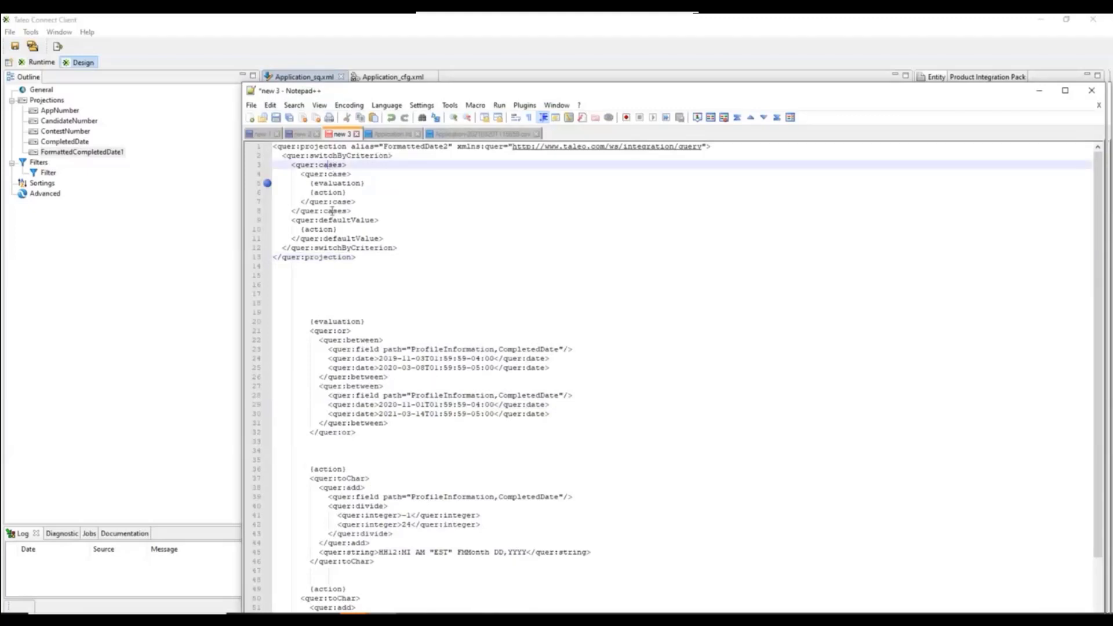
left_click_drag(365, 183, 313, 192)
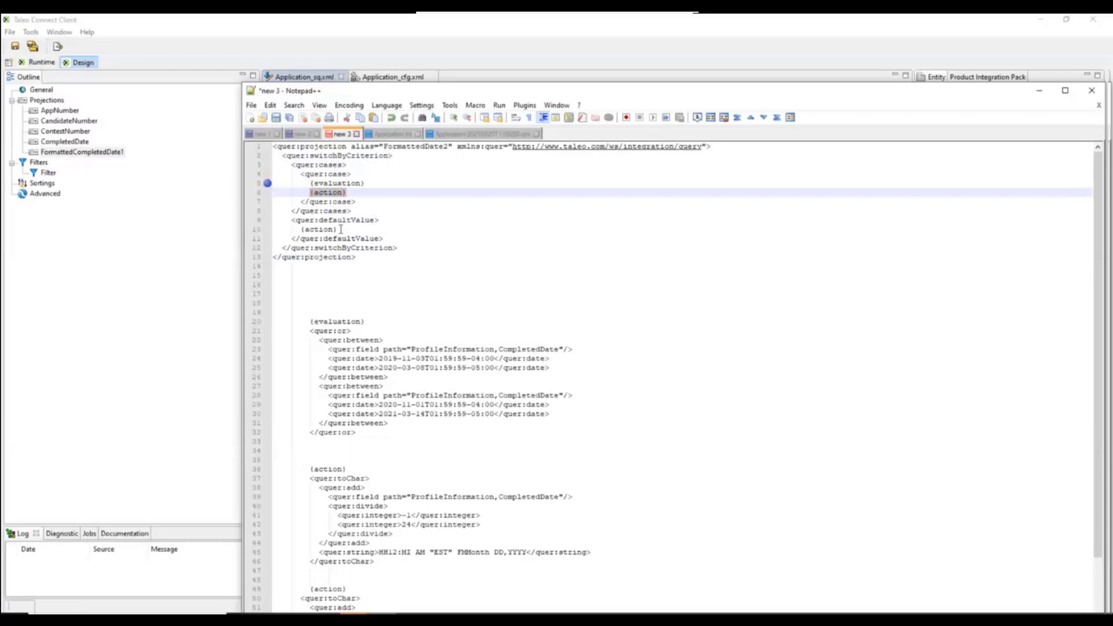
Review the evaluation snippet's CompletedDate between ranges and the action snippets below it.
left_click(309, 330)
left_click_drag(342, 358, 434, 432)
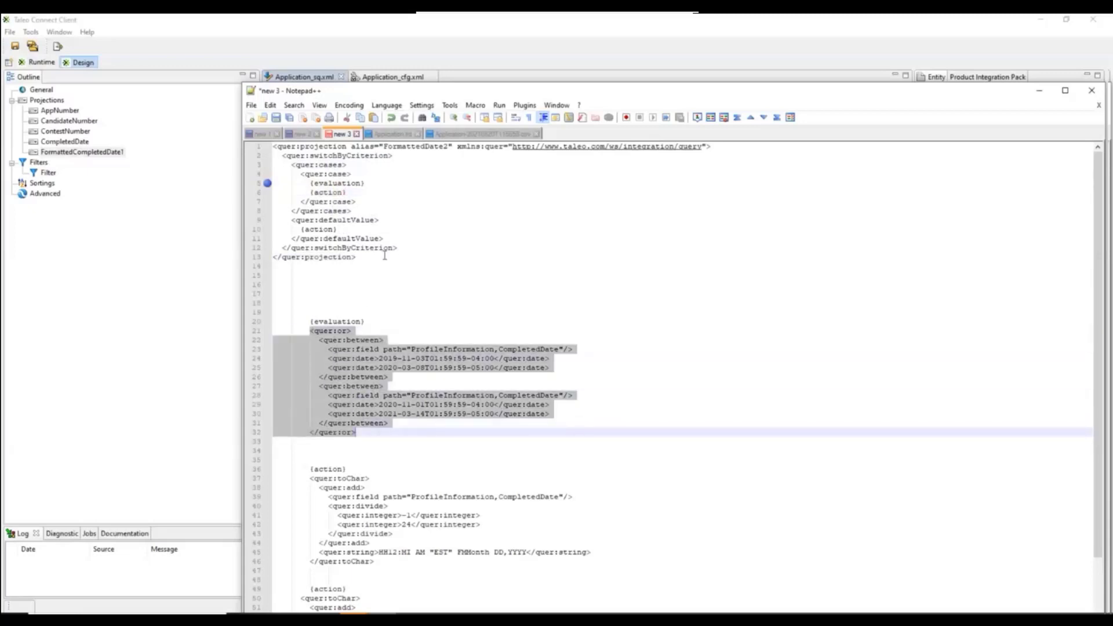
left_click(371, 358)
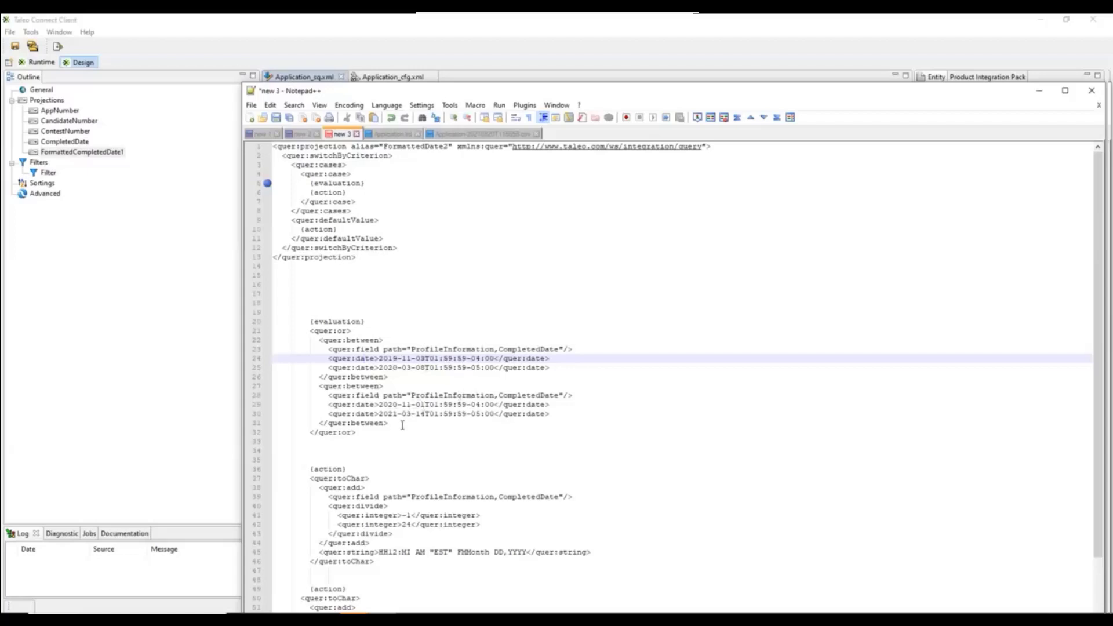
scroll(403, 426, "down", 2)
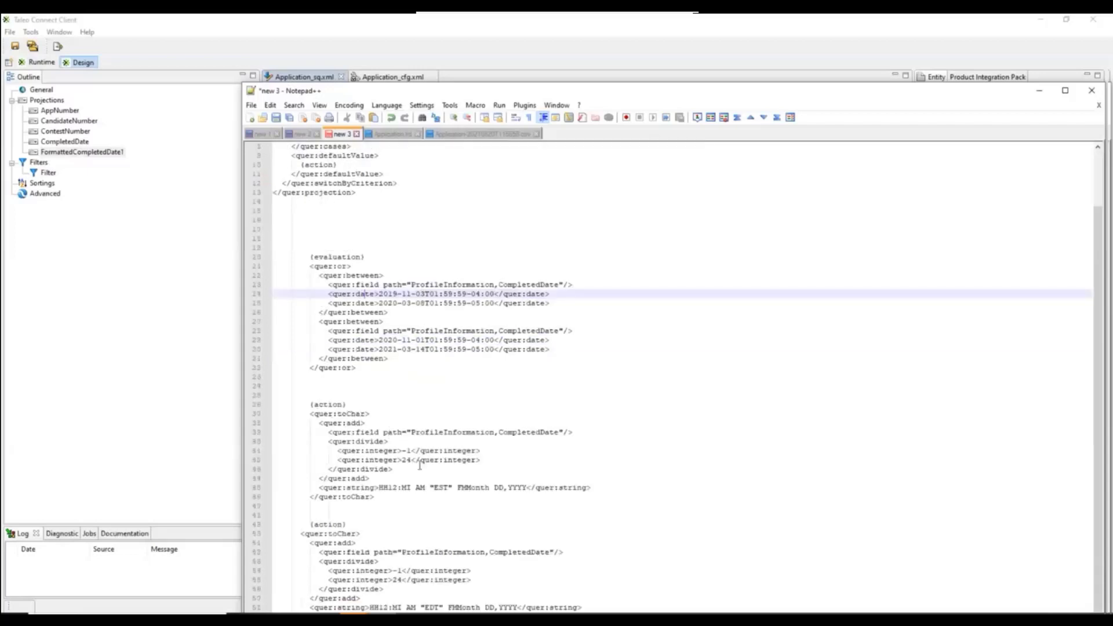
scroll(443, 439, "up", 2)
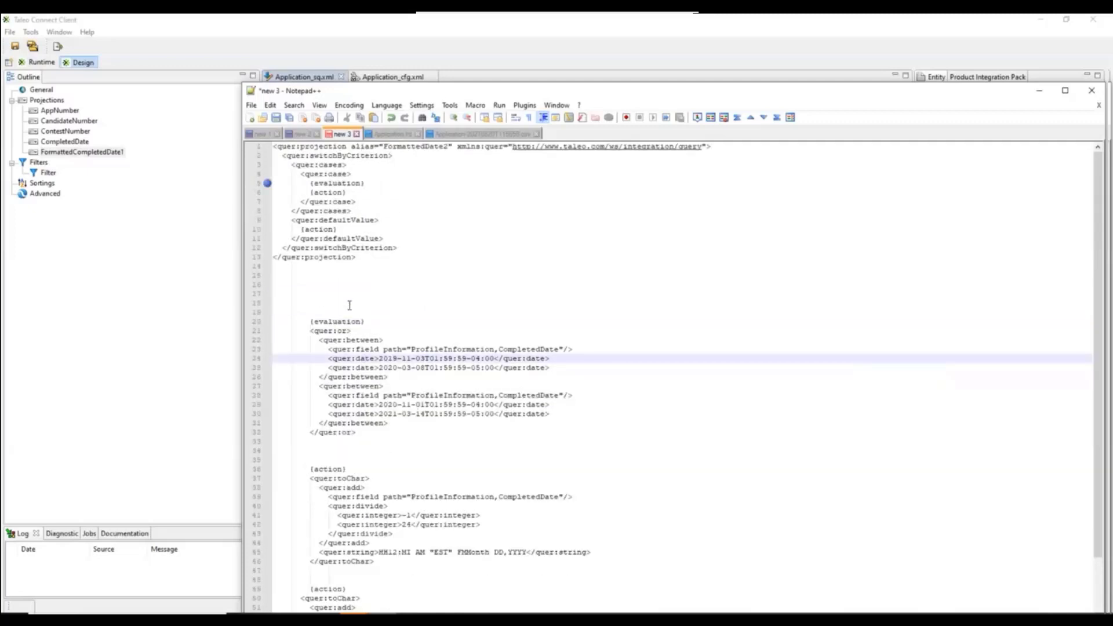
Replace the evaluation placeholder in the quer:case with a copy of the quer:or block of CompletedDate ranges, and check its dates.
left_click_drag(365, 430, 257, 335)
key("ctrl+c")
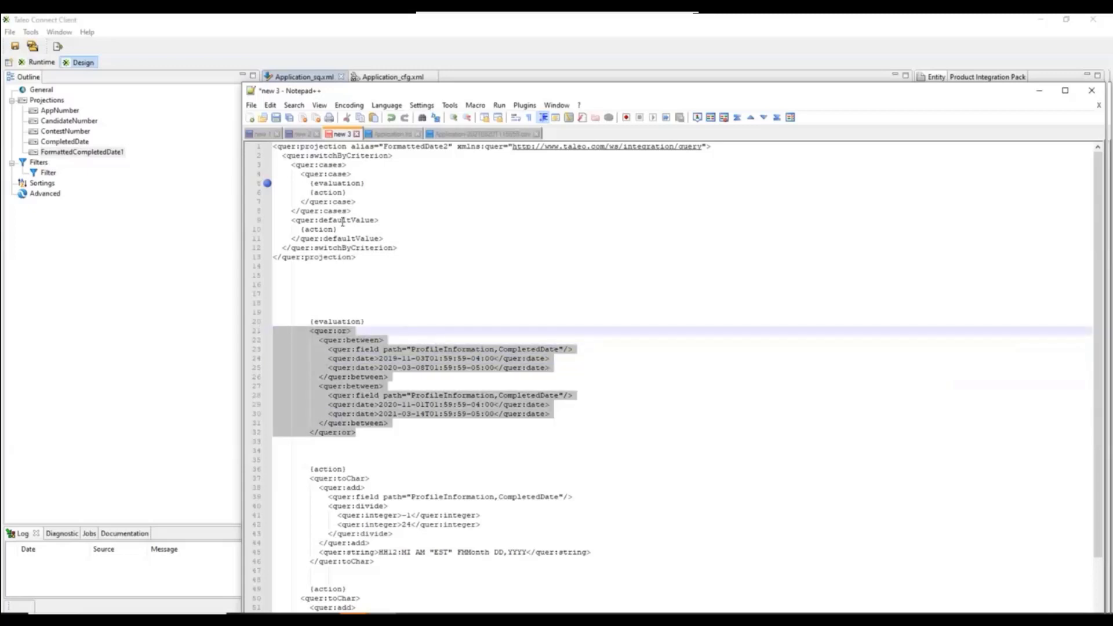
left_click_drag(364, 184, 265, 187)
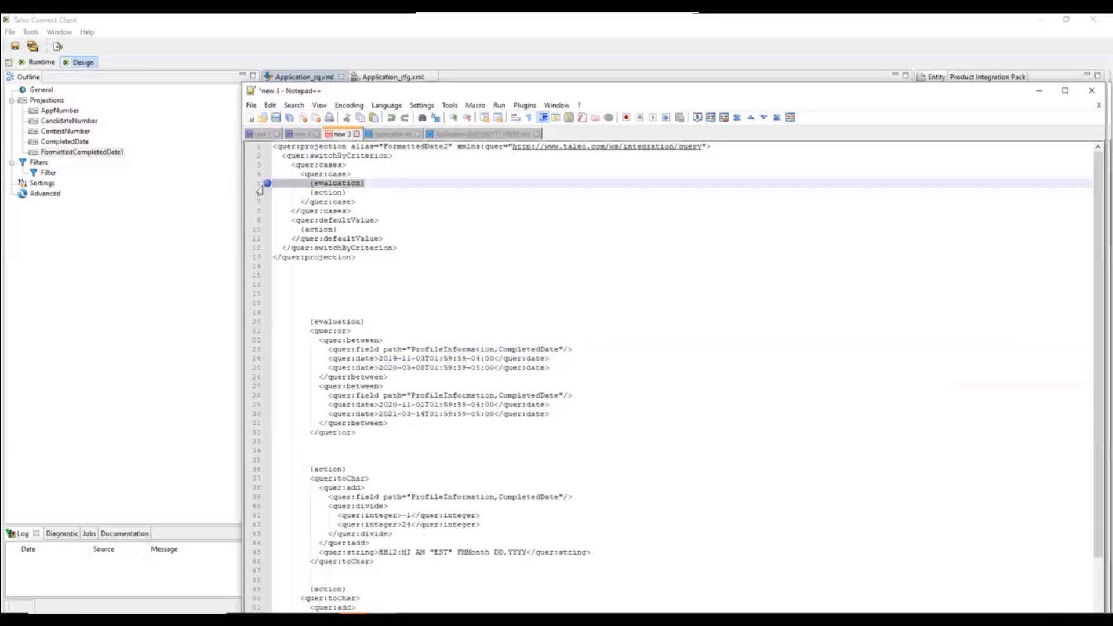
key("ctrl+v")
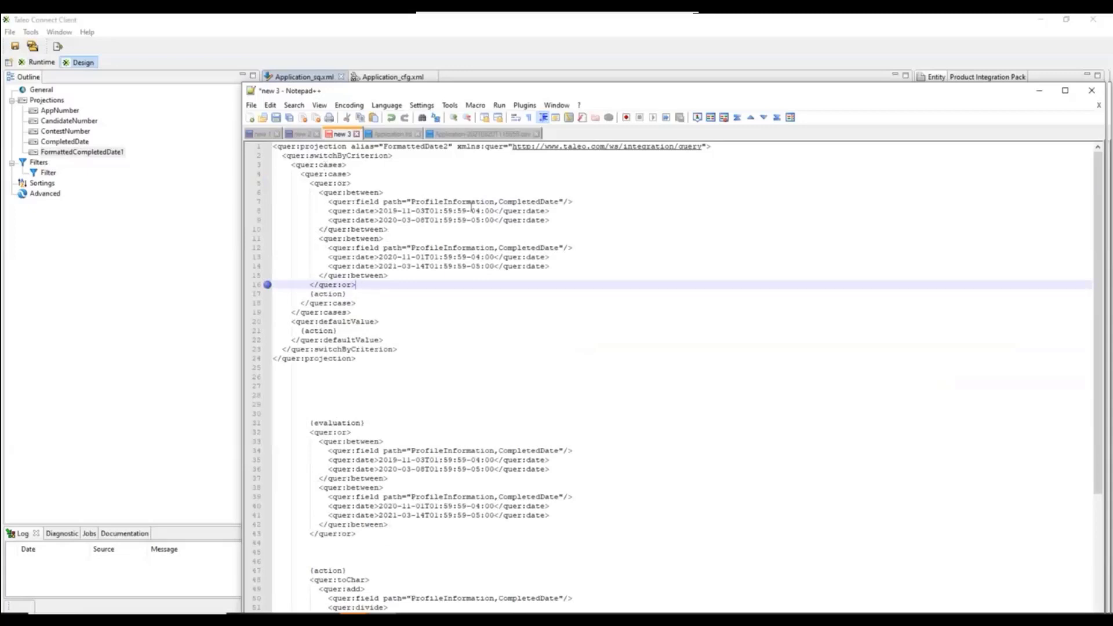
left_click_drag(549, 221, 329, 211)
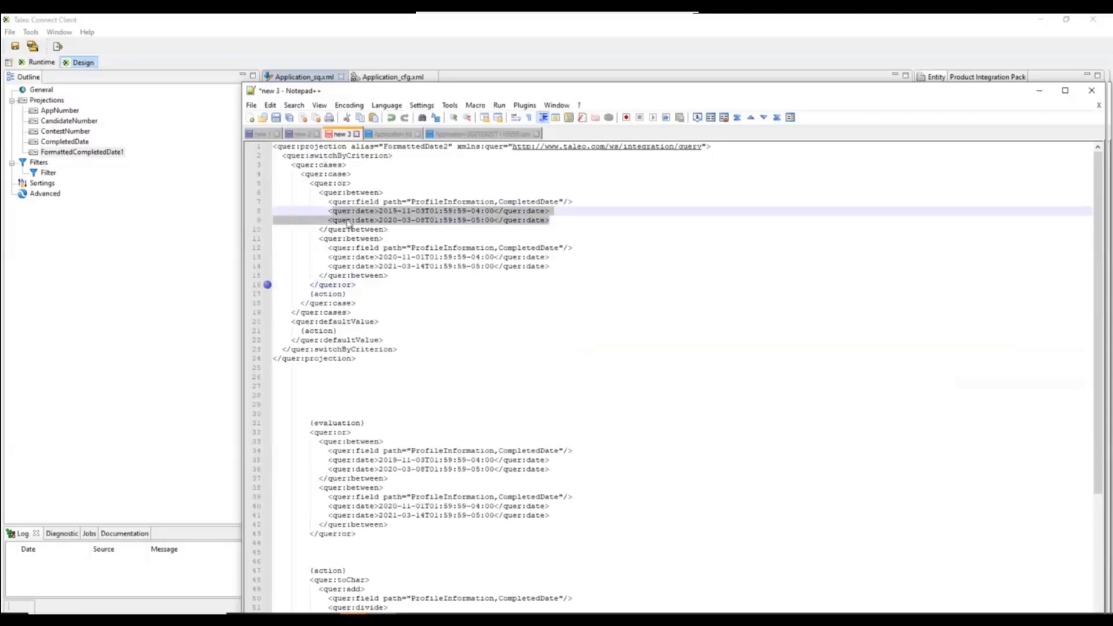
left_click_drag(568, 266, 328, 258)
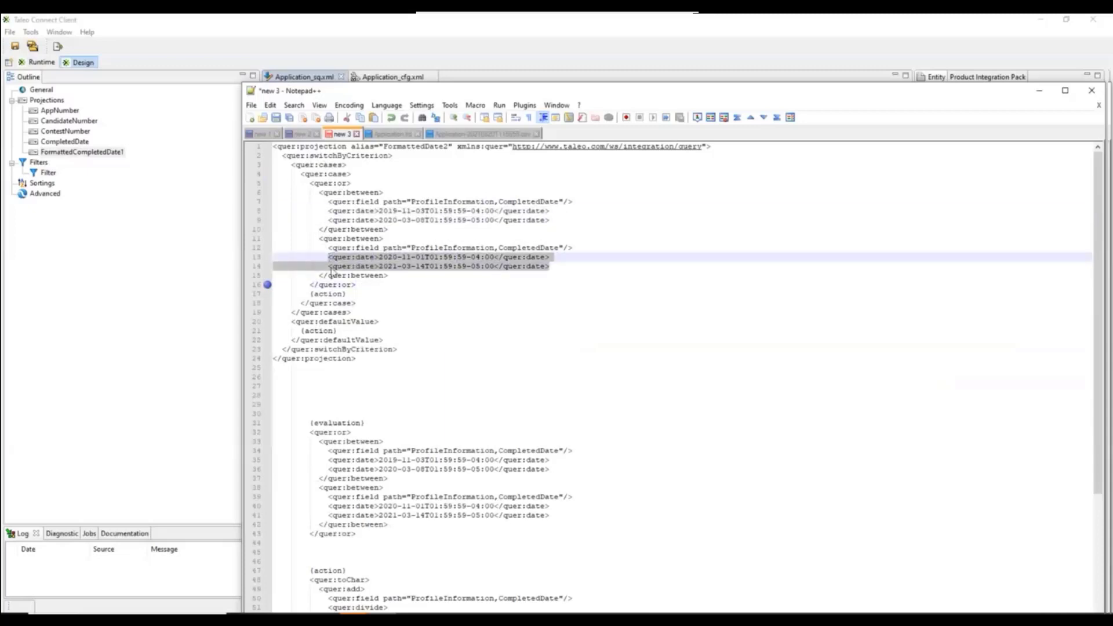
Change the time zone label in the first action snippet's toChar format string to "CST".
double_click(318, 294)
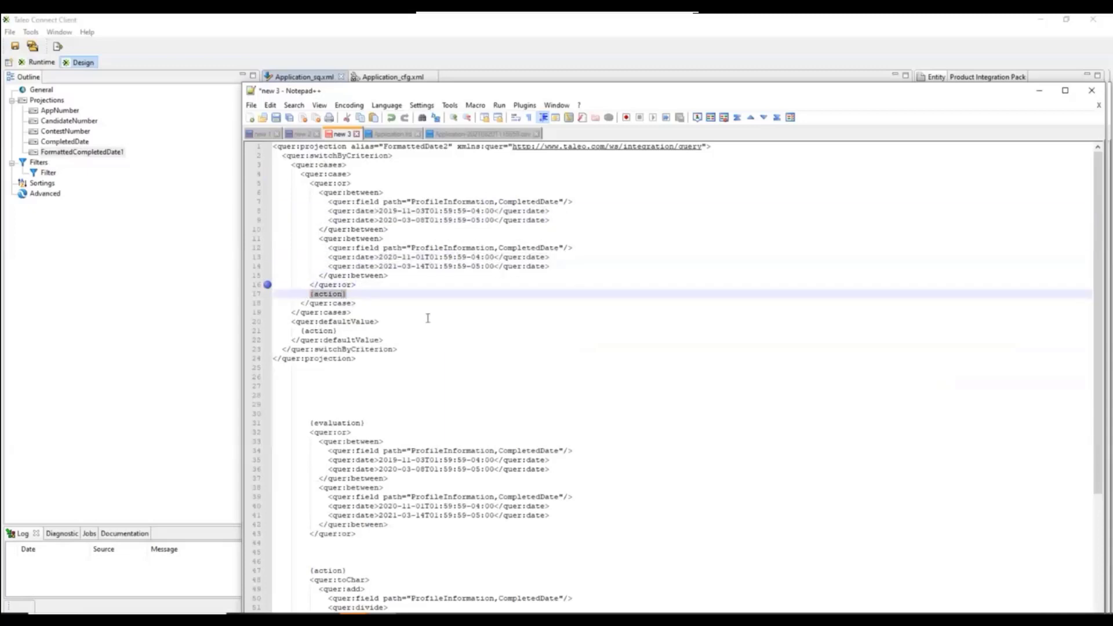
scroll(424, 334, "down", 6)
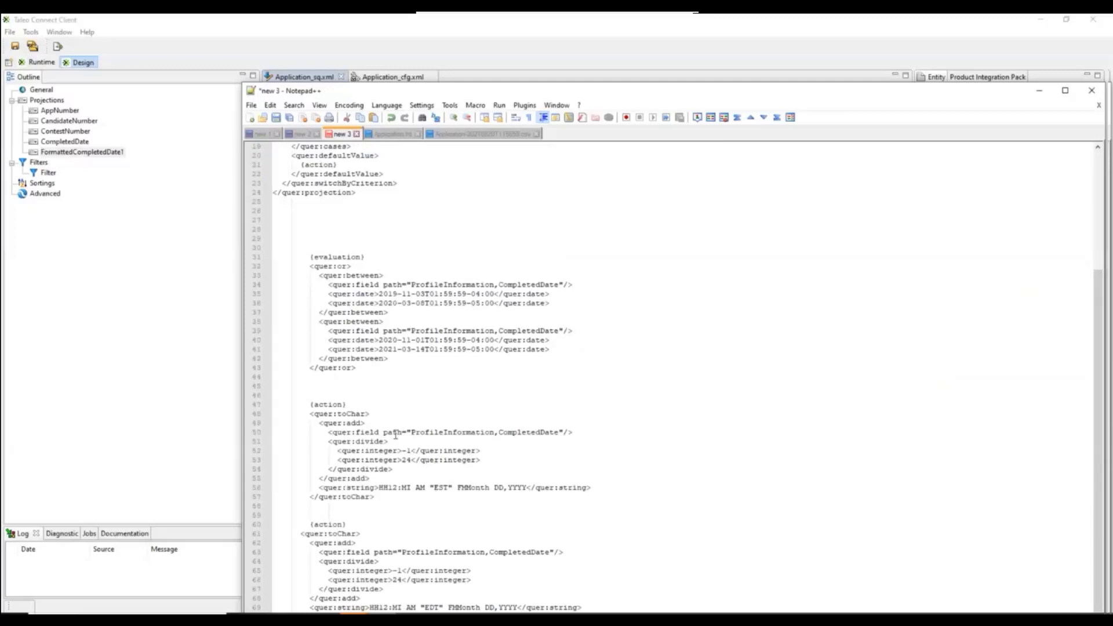
left_click(377, 496)
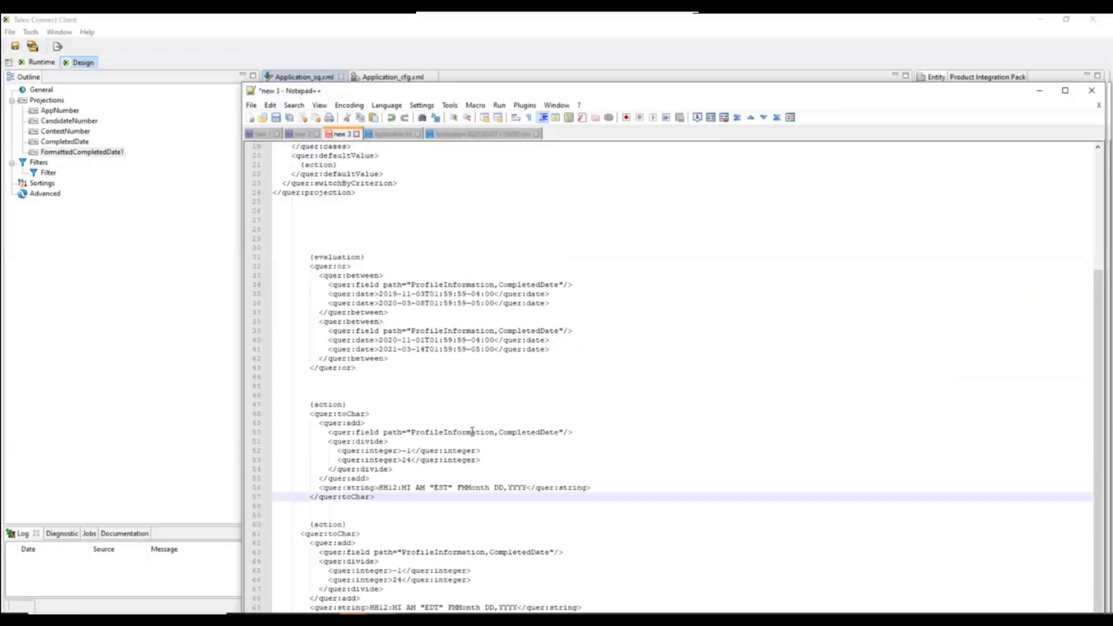
left_click(534, 431)
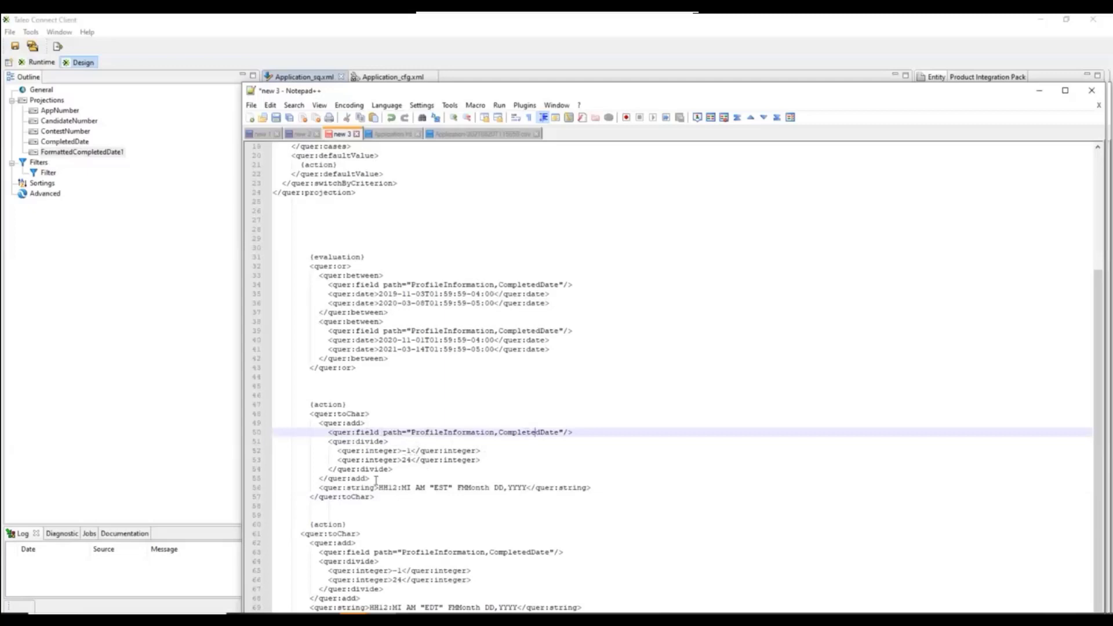
left_click(439, 487)
type("C")
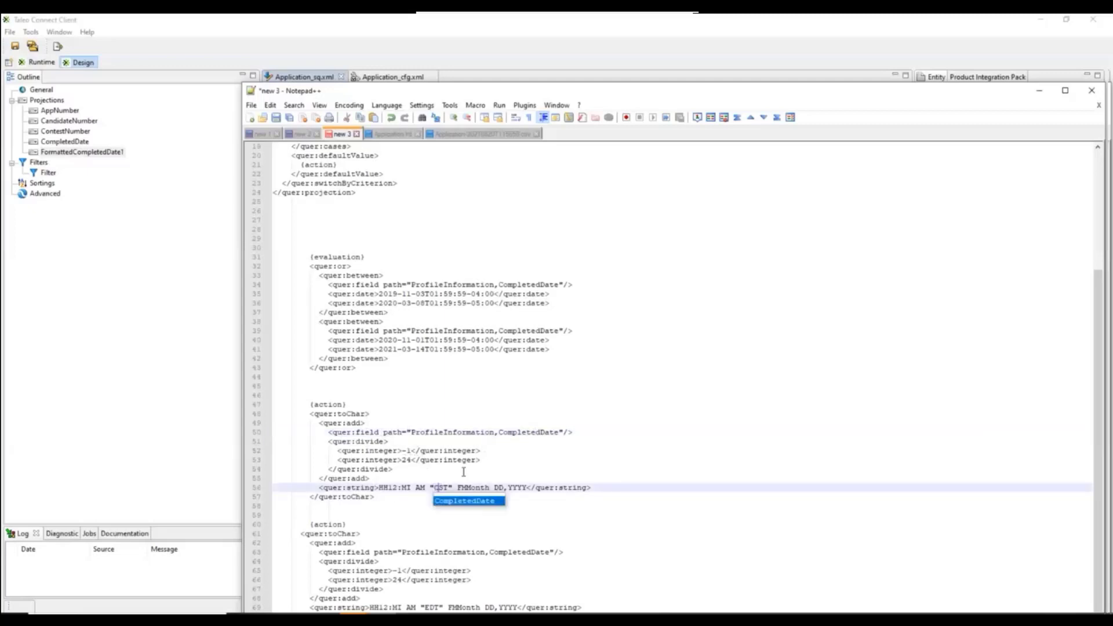
left_click(463, 467)
Replace the action placeholder in the quer:case with a copy of the CST toChar block, and review the case's dates and hour offset.
left_click_drag(376, 496, 308, 414)
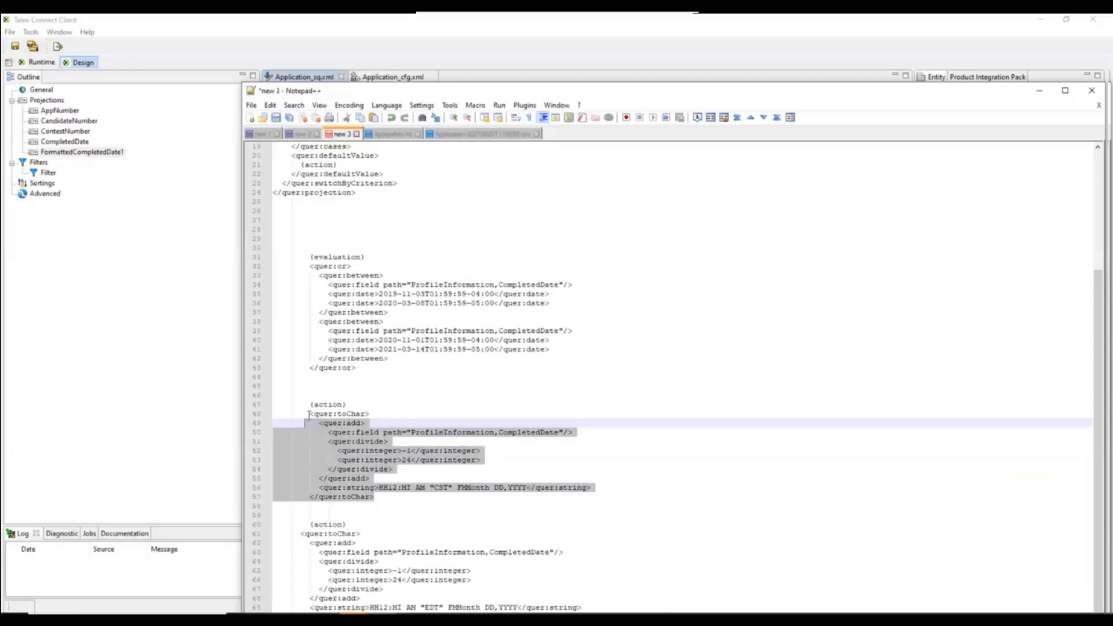
scroll(332, 406, "up", 6)
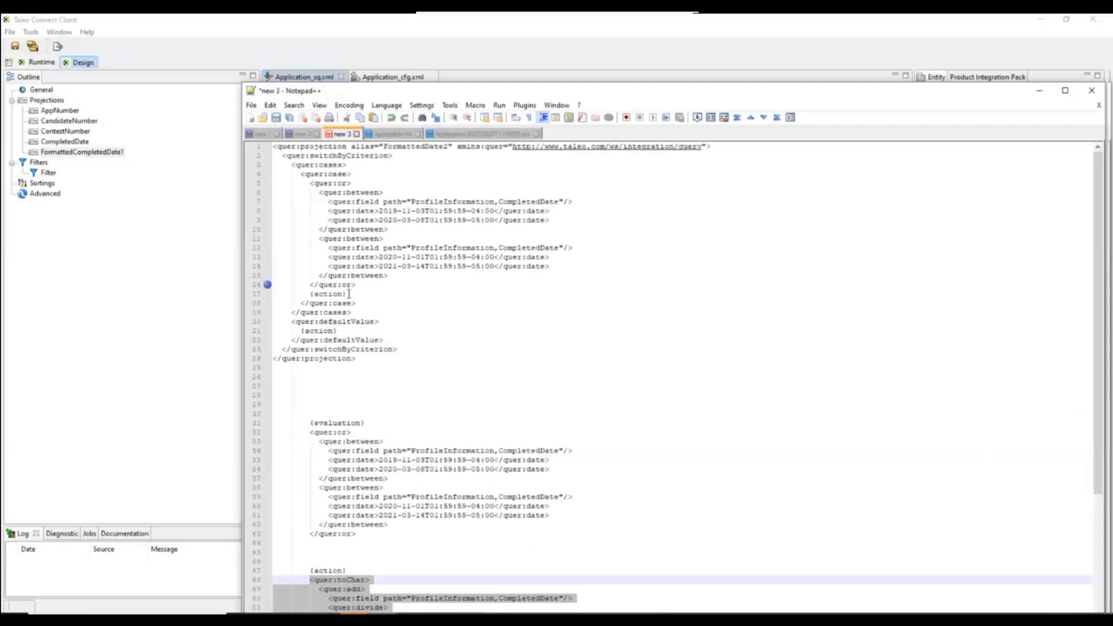
left_click_drag(347, 294, 310, 295)
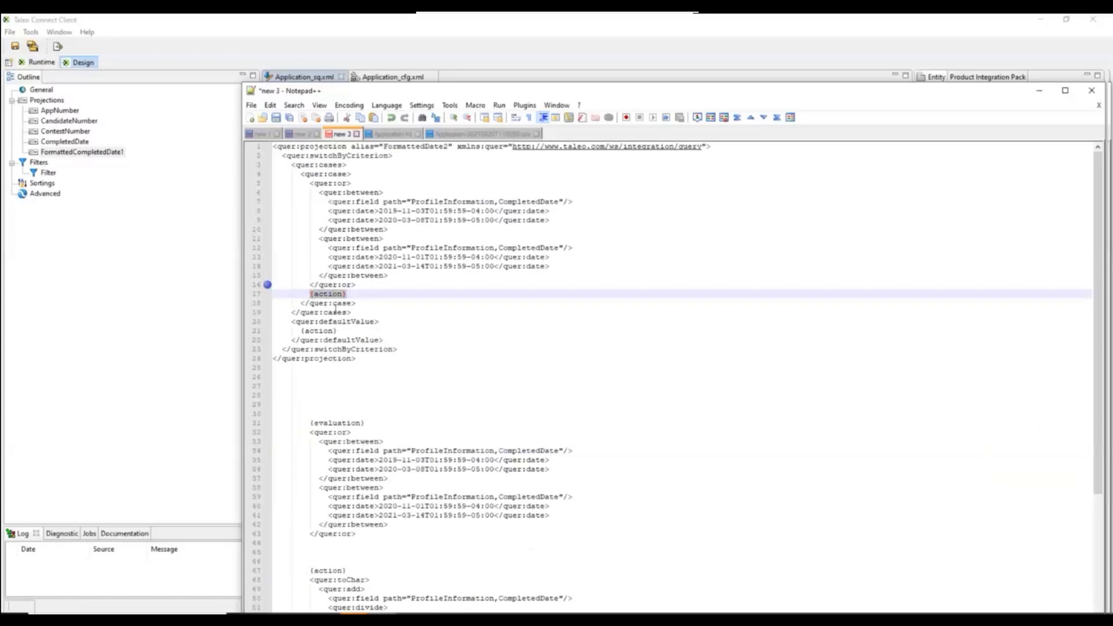
type("<quer:toChar>           <quer:add>             <quer:field path=\"ProfileInformation,CompletedDate\"/>             <quer:divide>               <quer:integer>-1</quer:integer>               <quer:integer>24</quer:integer>             </quer:divide>           </quer:add>           <quer:string>HH12:MI AM \"CST\" FMMonth DD,YYYY</quer:string>         </quer:toChar>")
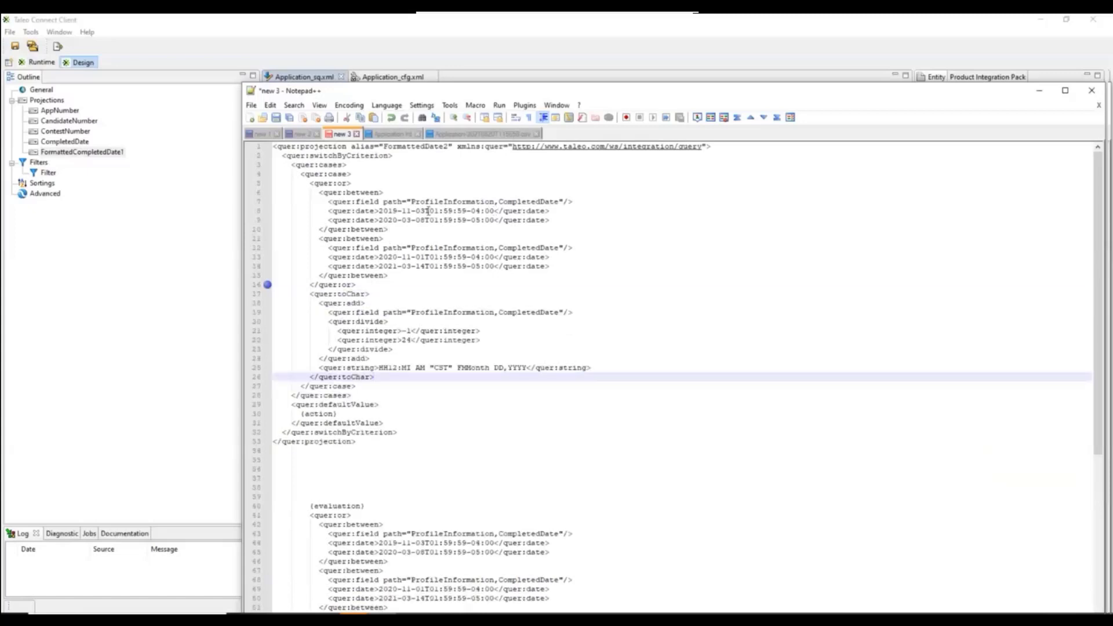
left_click(451, 221)
left_click(451, 258)
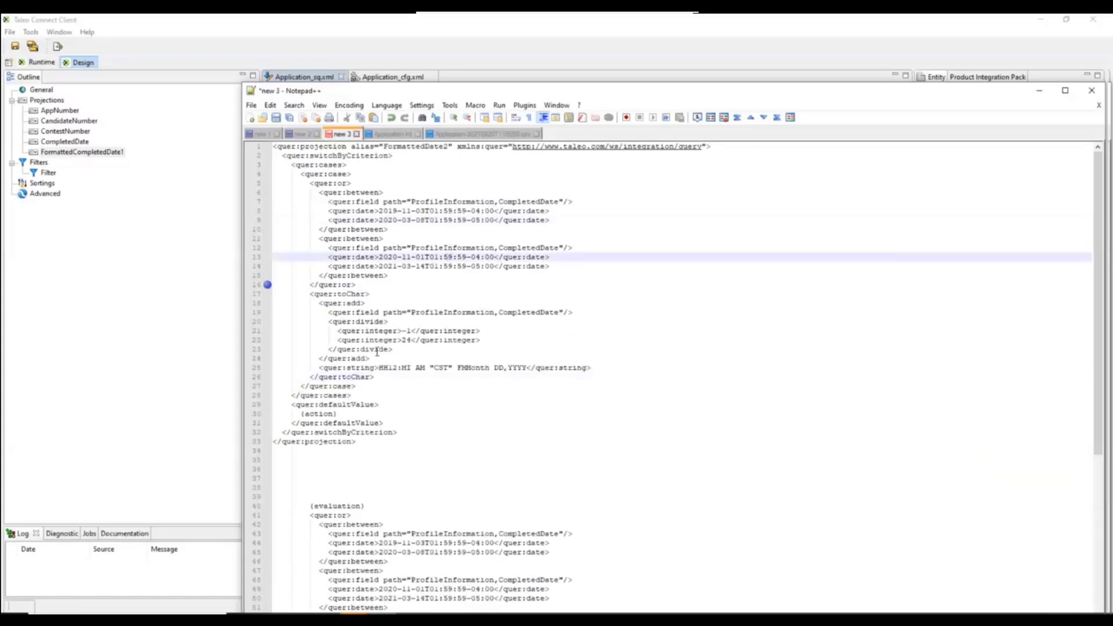
left_click_drag(373, 358, 315, 312)
Replace the action placeholder in quer:defaultValue with a copy of the CST toChar block.
scroll(410, 350, "down", 4)
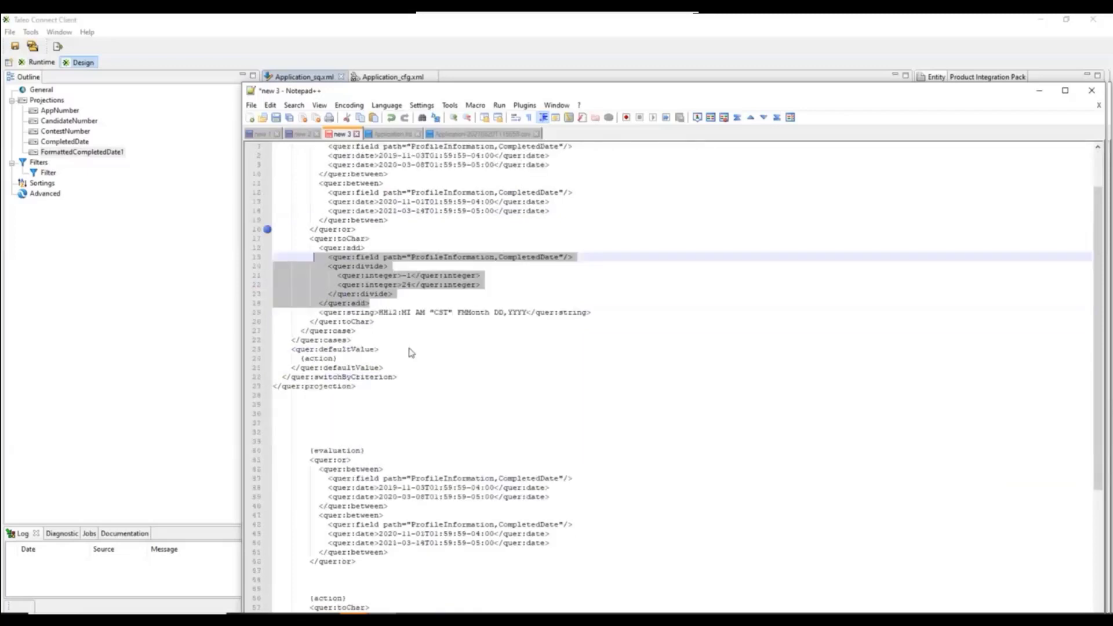
scroll(417, 302, "down", 5)
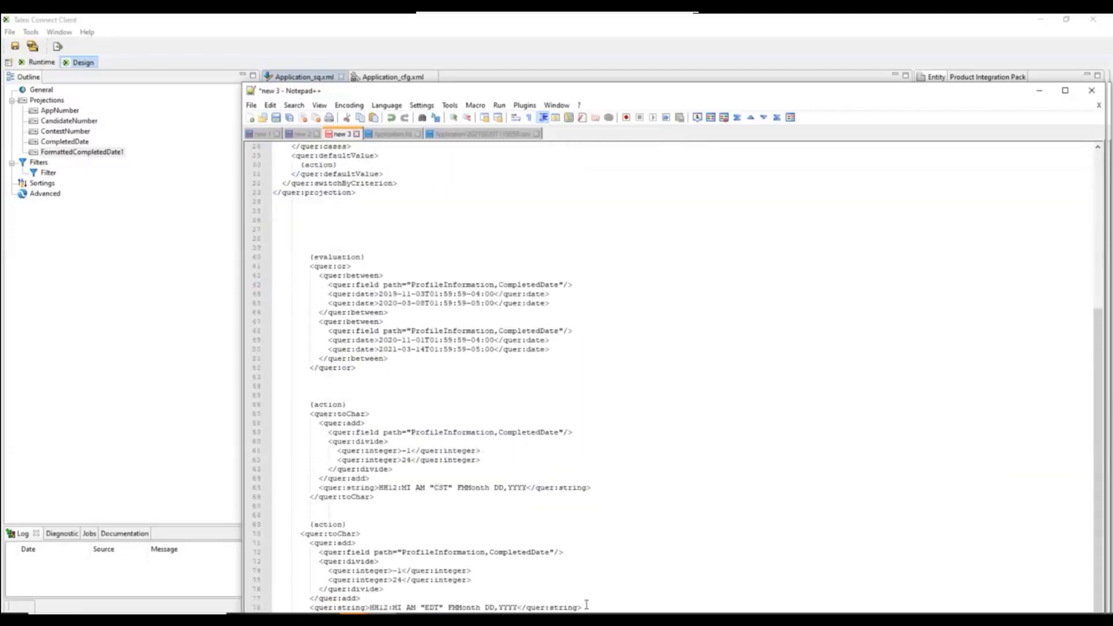
left_click_drag(586, 606, 558, 563)
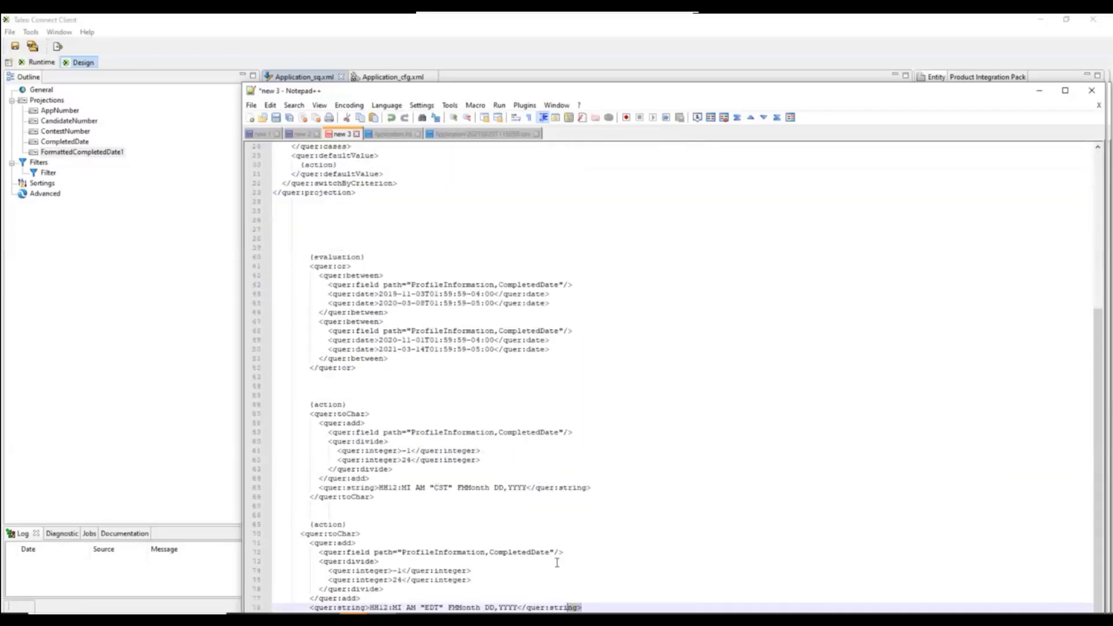
left_click(608, 591)
left_click_drag(593, 607, 361, 598)
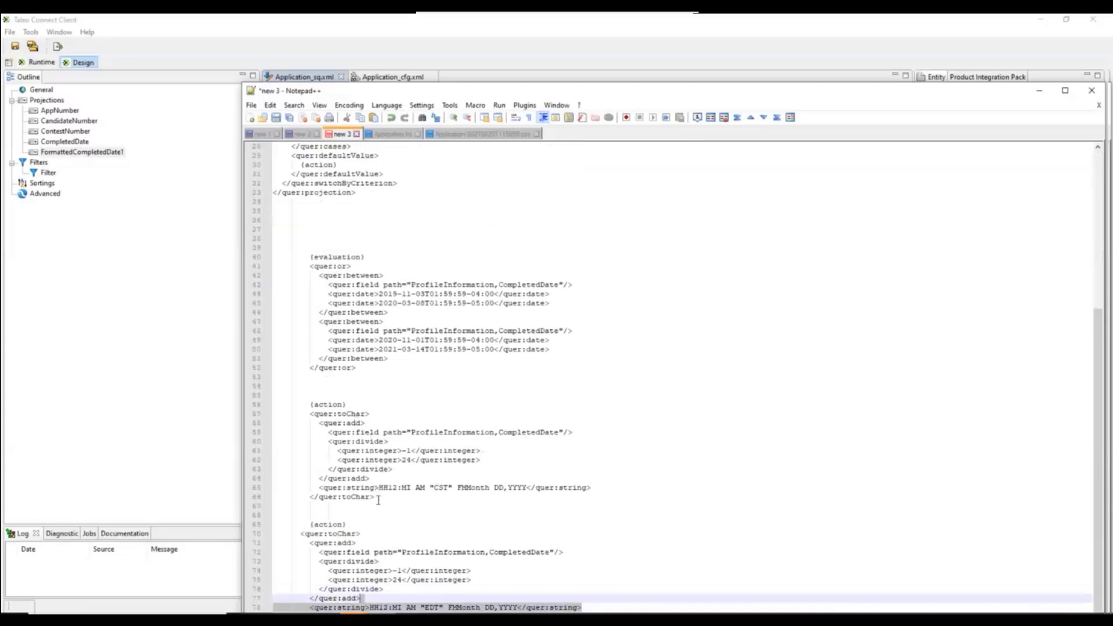
left_click_drag(377, 499, 310, 415)
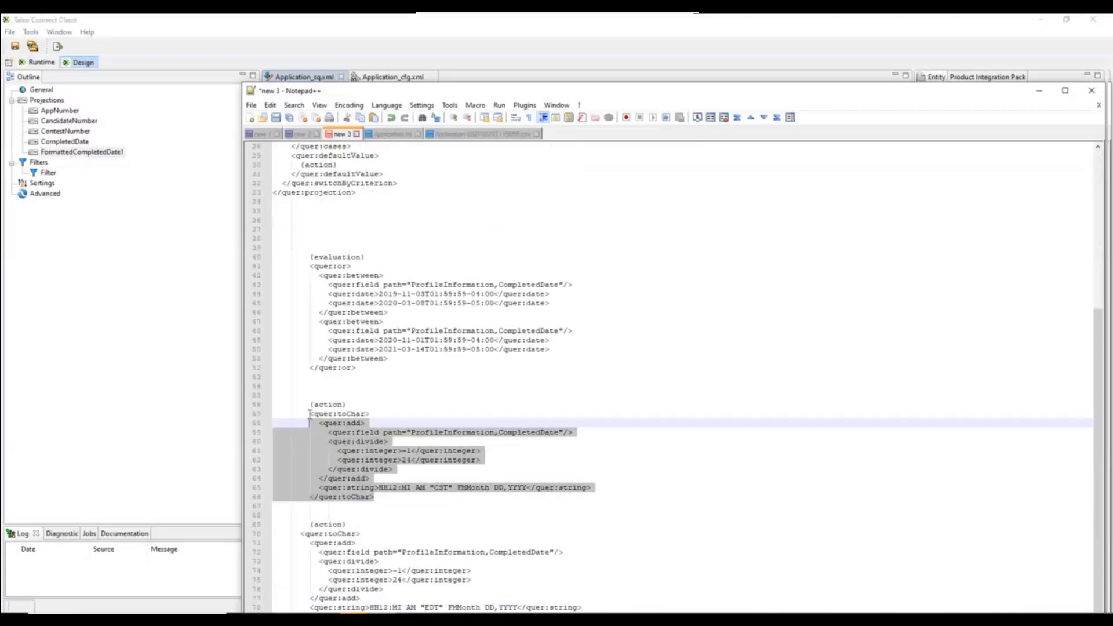
scroll(346, 373, "up", 6)
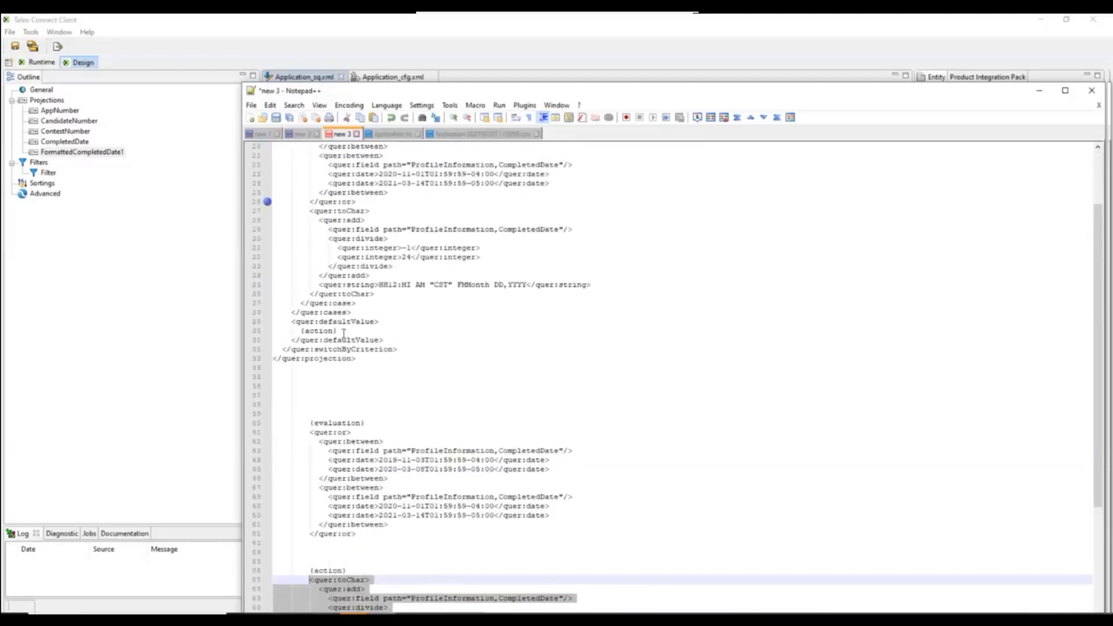
left_click_drag(340, 331, 300, 331)
type("<quer:toChar>           <quer:add>             <quer:field path=\"ProfileInformation,CompletedDate\"/>             <quer:divide>               <quer:integer>-1</quer:integer>               <quer:integer>24</quer:integer>             </quer:divide>           </quer:add>           <quer:string>HH12:MI AM \"CST\" FMMonth DD,YYYY</quer:string>         </quer:toChar>")
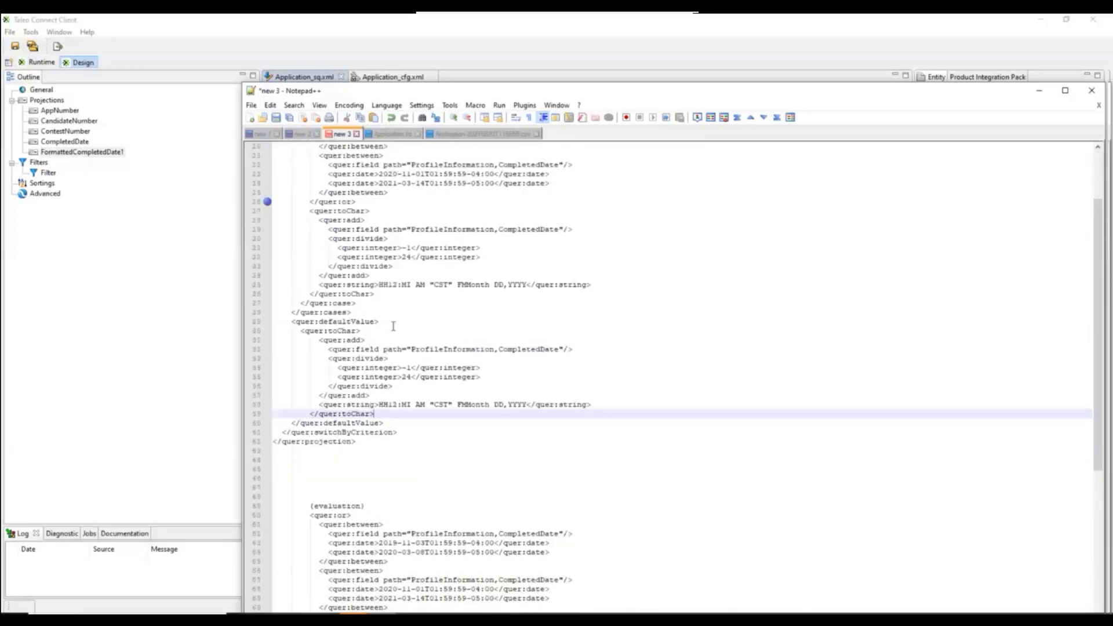
Change the time zone label in the quer:defaultValue toChar format string to "CDT".
scroll(475, 187, "up", 3)
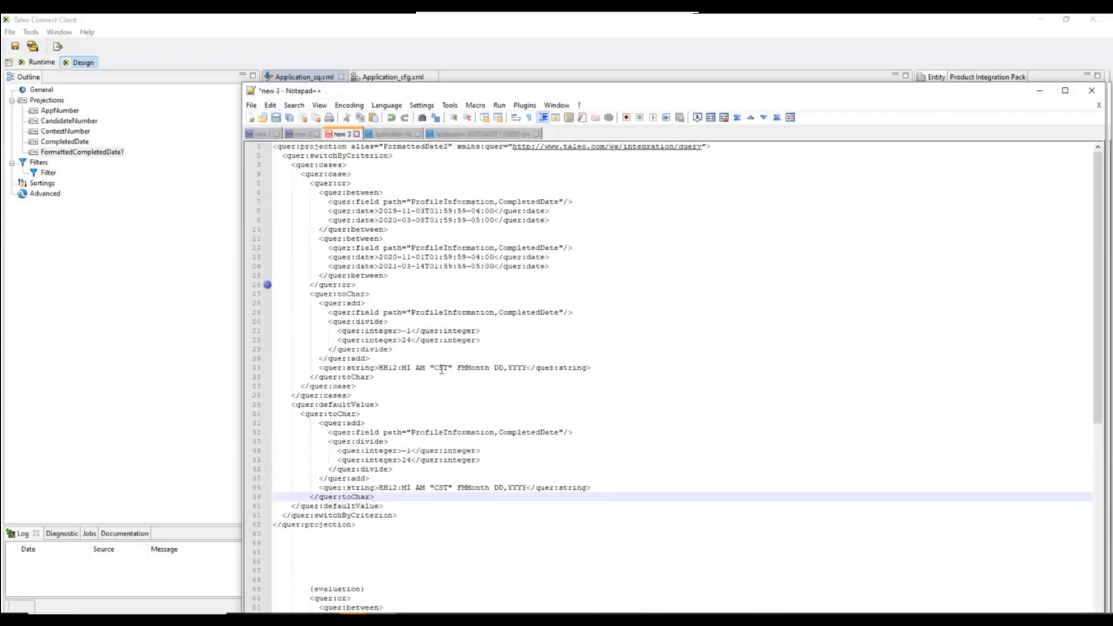
scroll(450, 400, "down", 4)
left_click(444, 377)
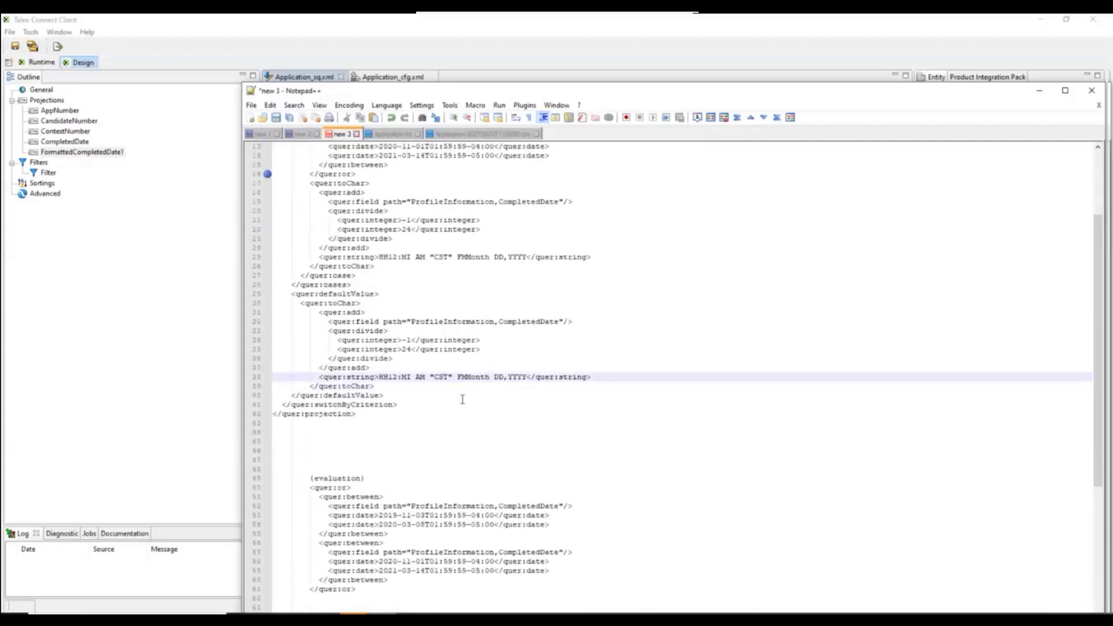
key("BackSpace")
type("d")
left_click(463, 398)
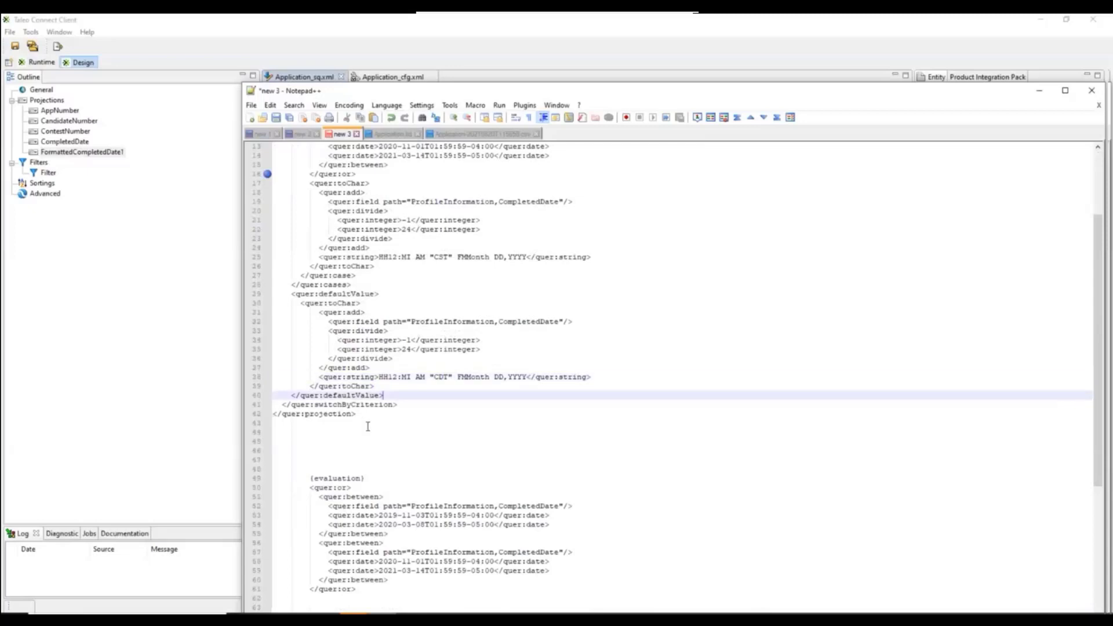
Copy the entire FormattedDate2 projection XML into a new complex projection in Application_sq.xml in Taleo Connect Client, and save the query.
left_click_drag(356, 414, 277, 129)
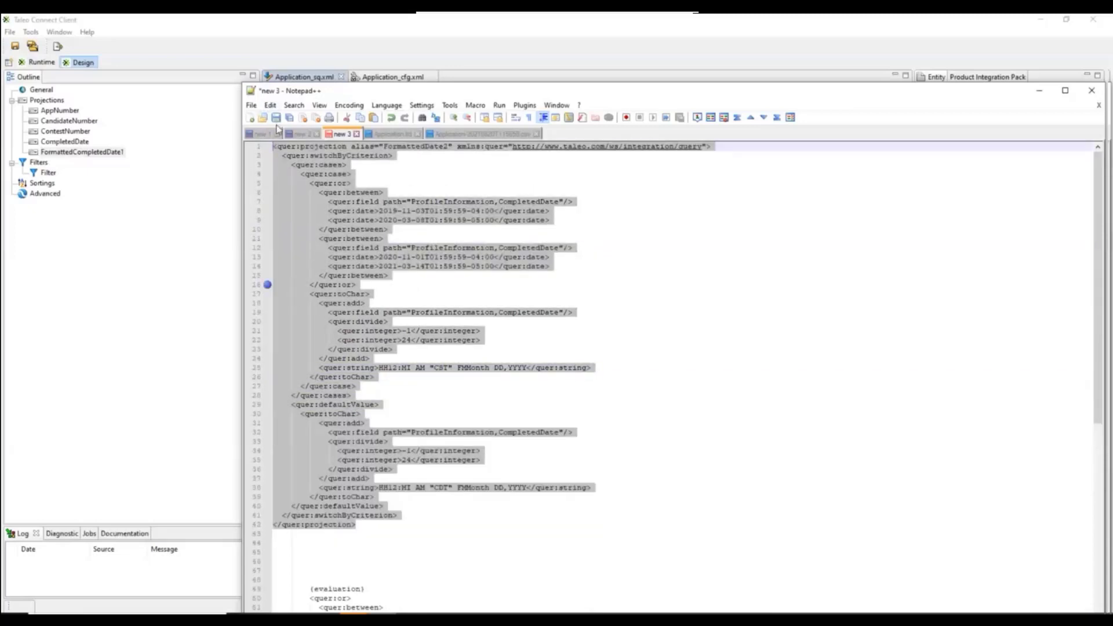
left_click(392, 21)
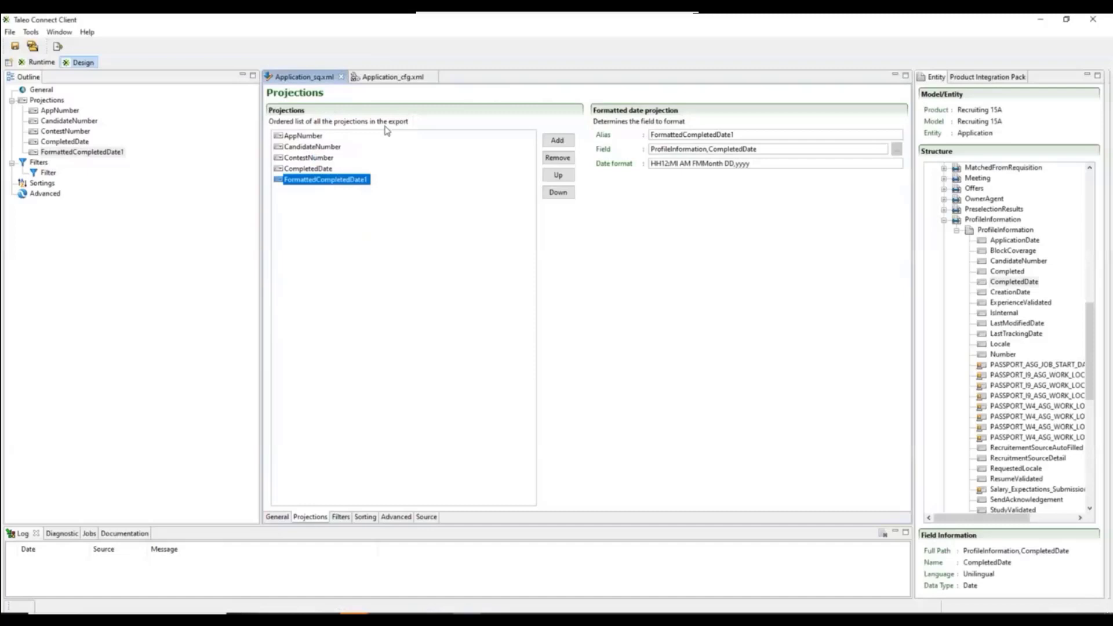
left_click(561, 142)
left_click(560, 324)
left_click(585, 343)
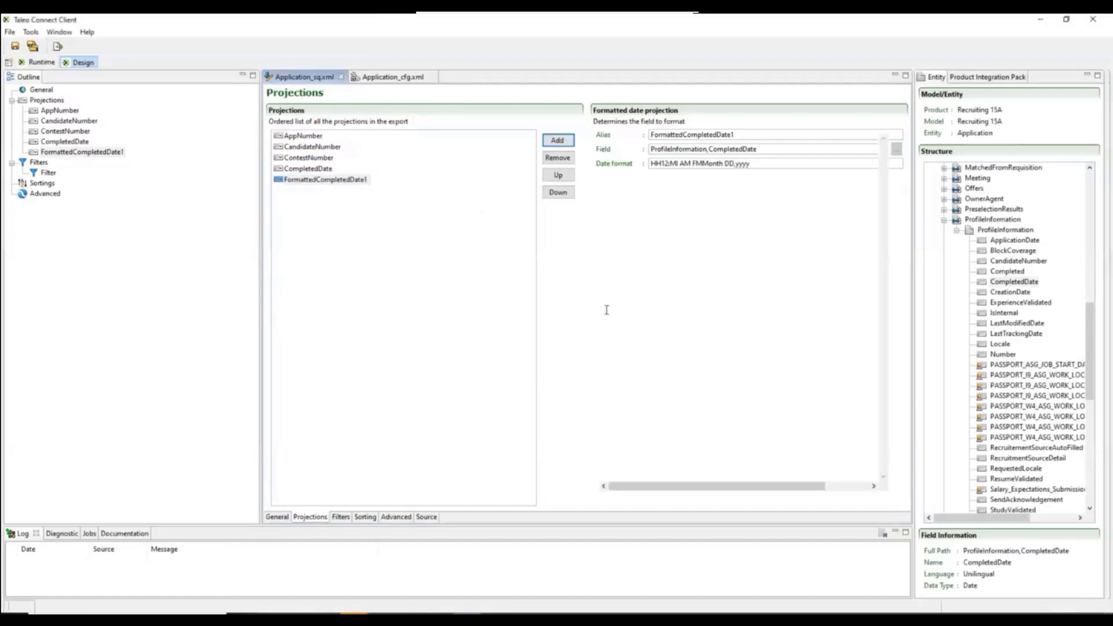
left_click(671, 194)
key("ctrl+a")
key("ctrl+v")
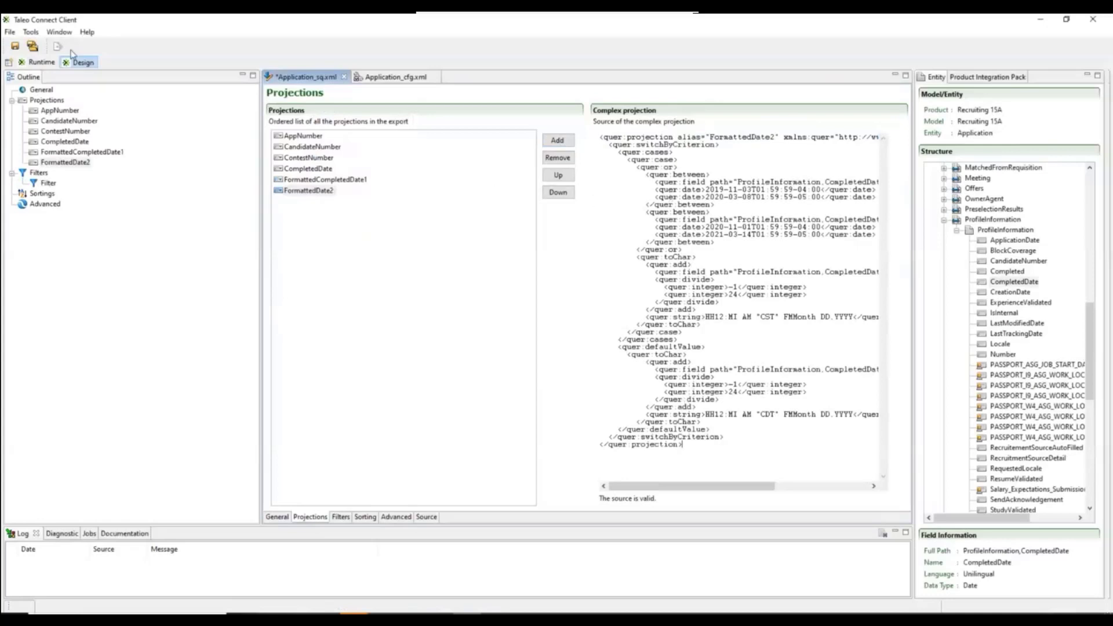
left_click(15, 46)
Keep the last run date 2021-01-01T09:43:20-05:00 in Application.lrd in Notepad++ by declining to reload the externally modified file.
left_click(396, 77)
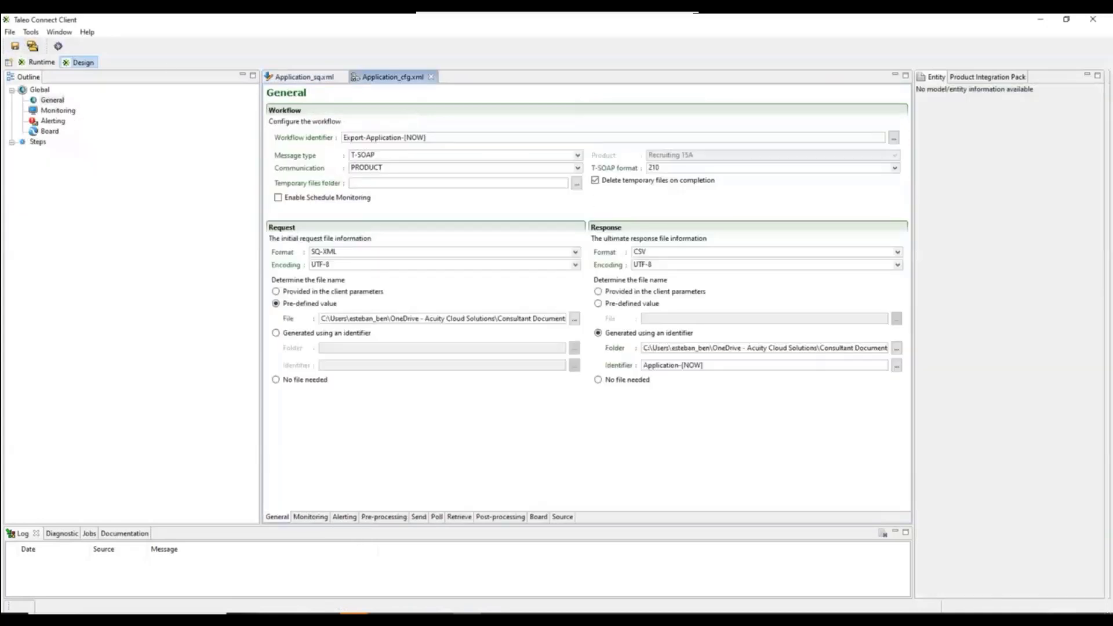
key("alt+Tab")
left_click(394, 134)
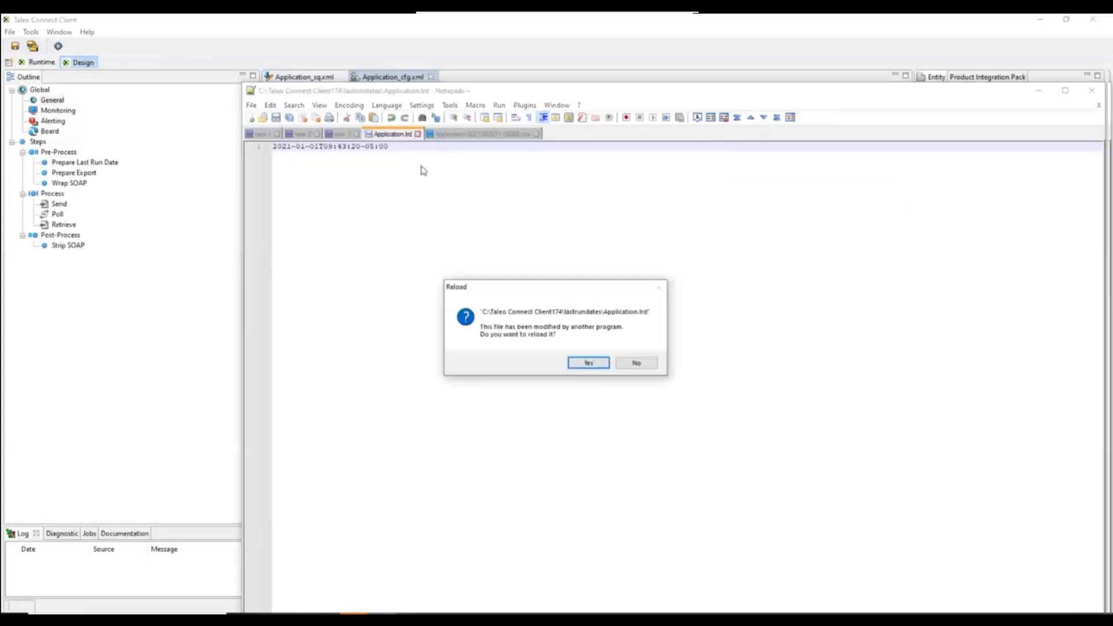
left_click(645, 365)
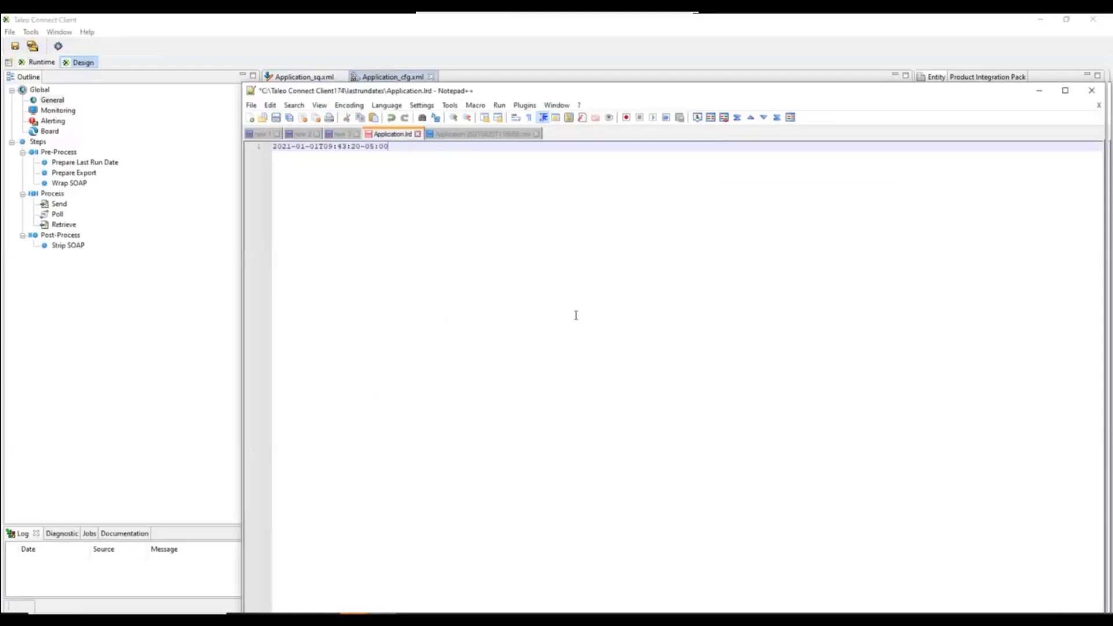
Return to Taleo Connect Client and run the Application_cfg.xml export configuration.
left_click(326, 59)
left_click(312, 77)
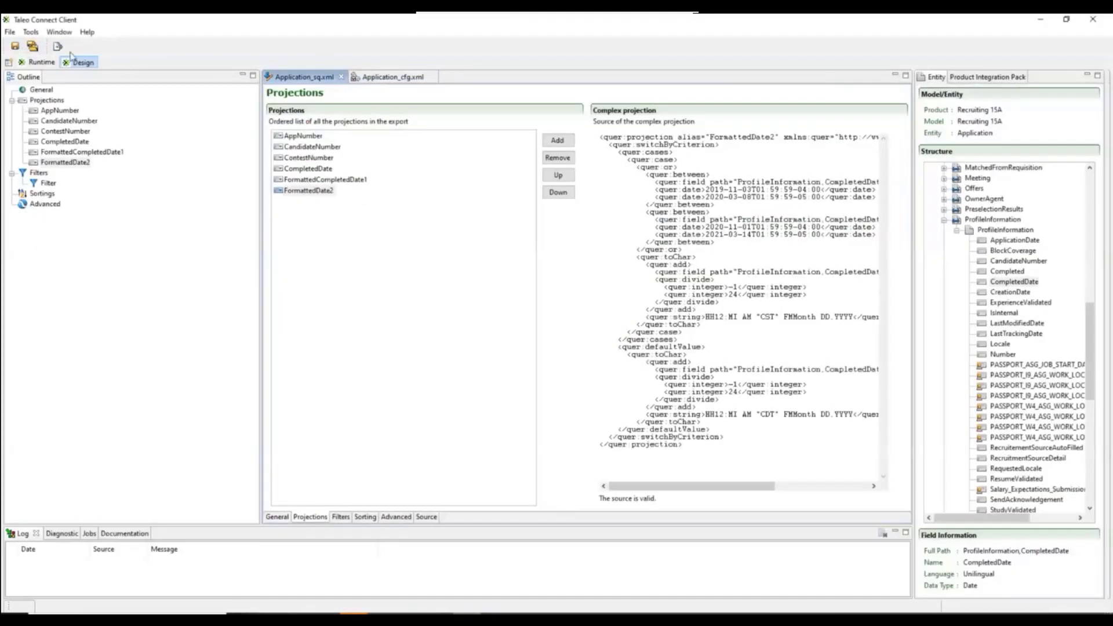
left_click(377, 77)
left_click(58, 46)
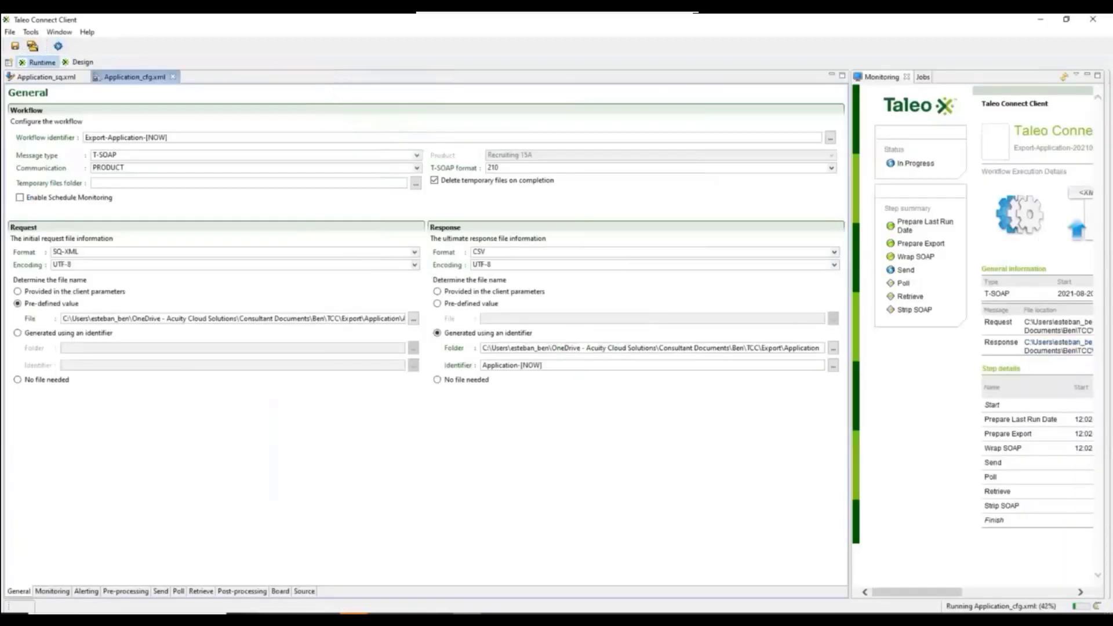
Open the newly exported Application-20210820T120223.csv from the Application export folder in Notepad++ and examine the first record's FormattedDate2 value.
left_click(326, 619)
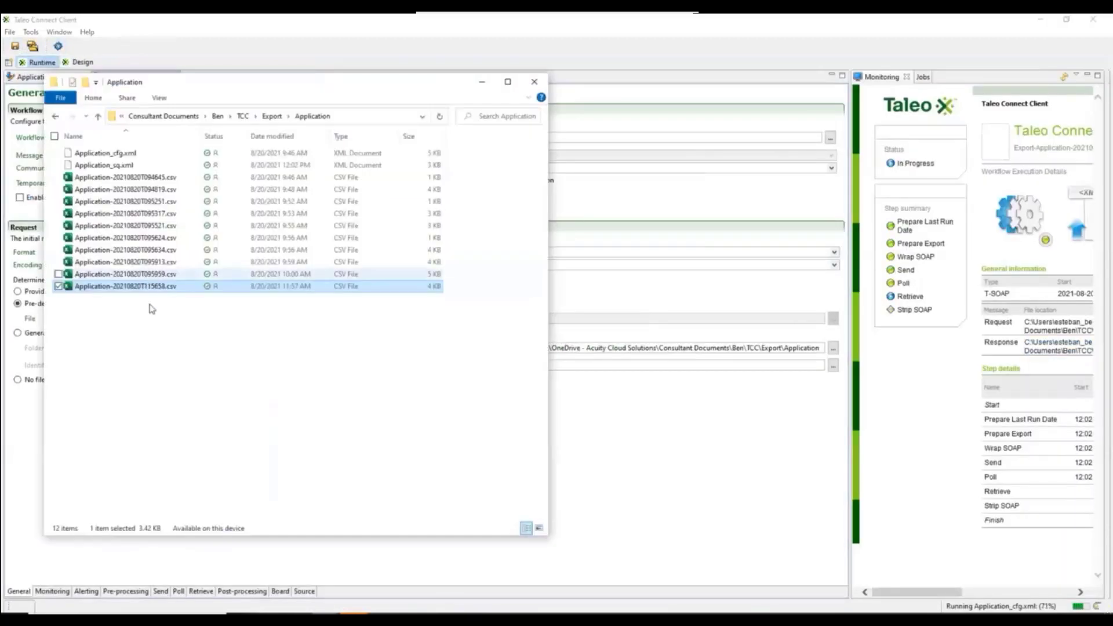
double_click(145, 297)
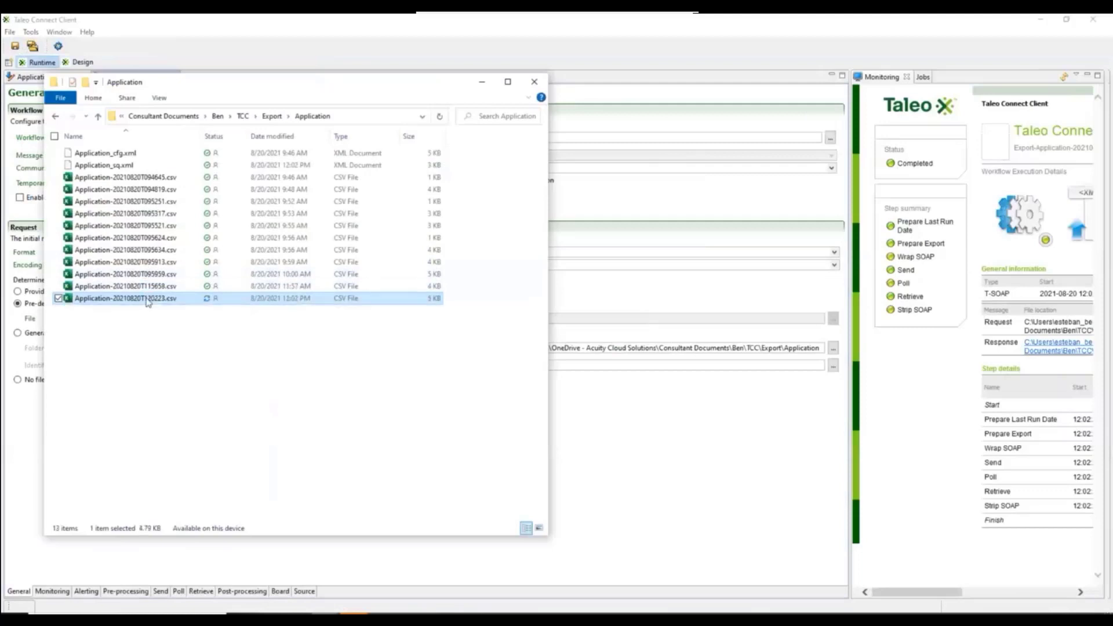
right_click(145, 297)
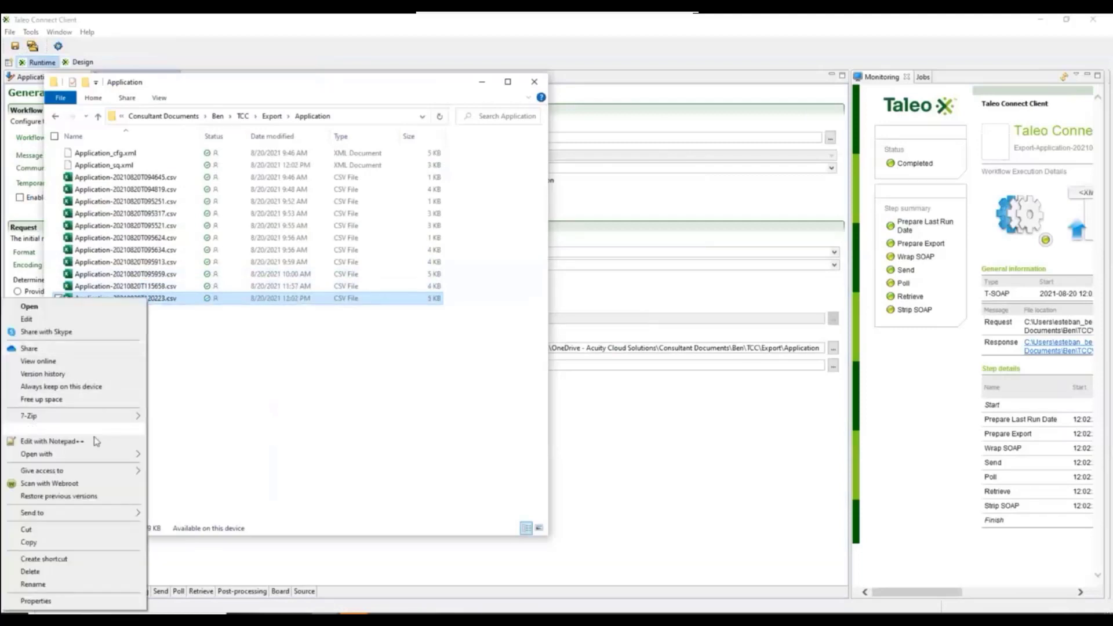
left_click(52, 439)
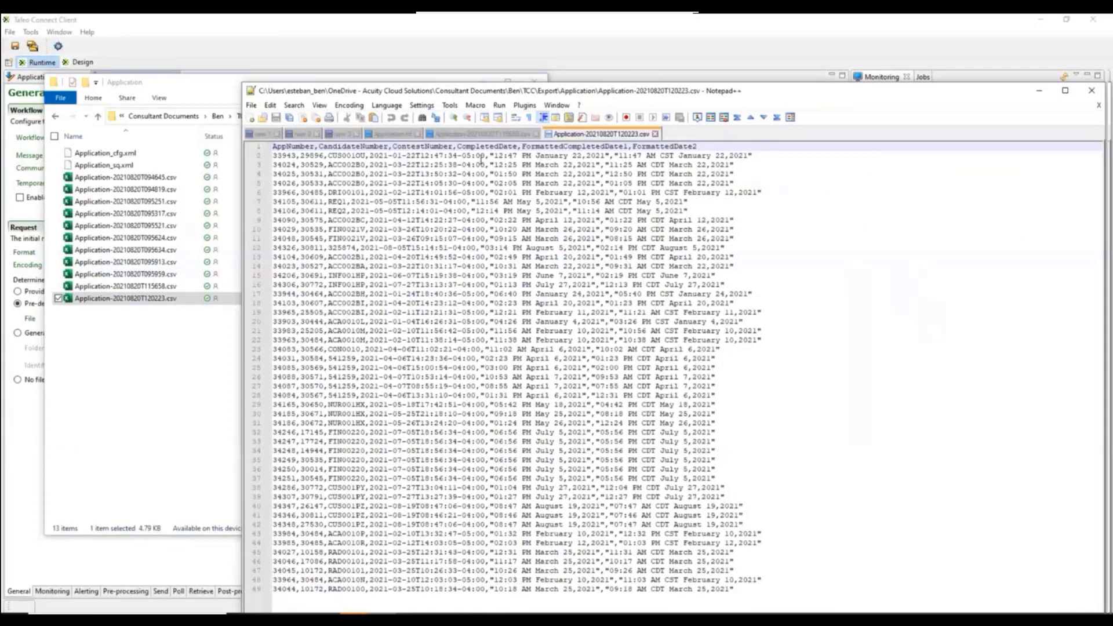
left_click_drag(494, 156, 749, 155)
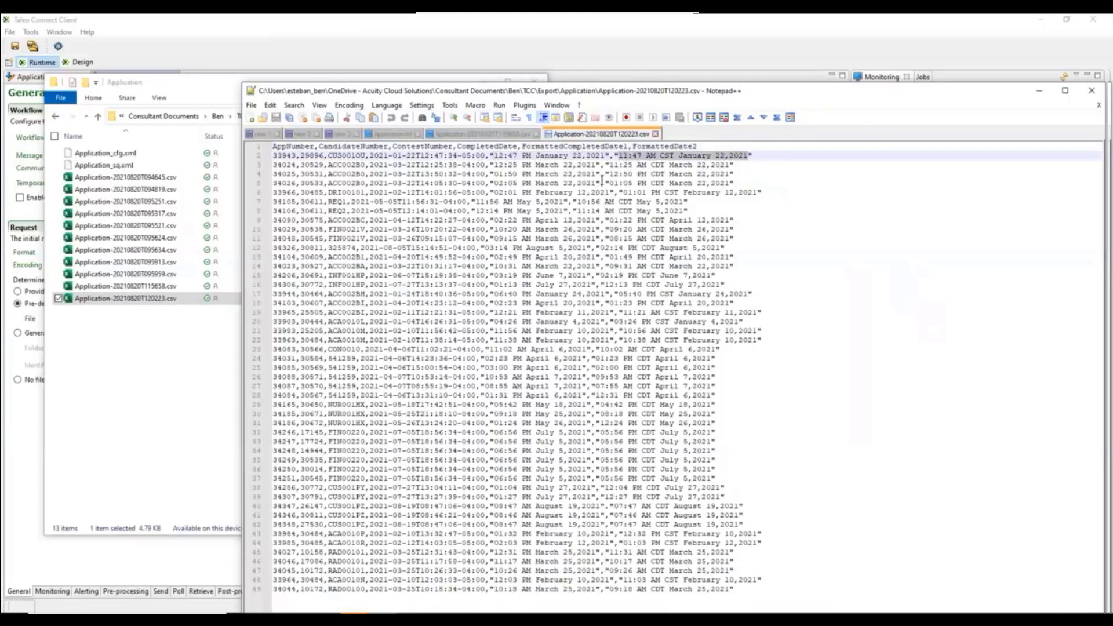